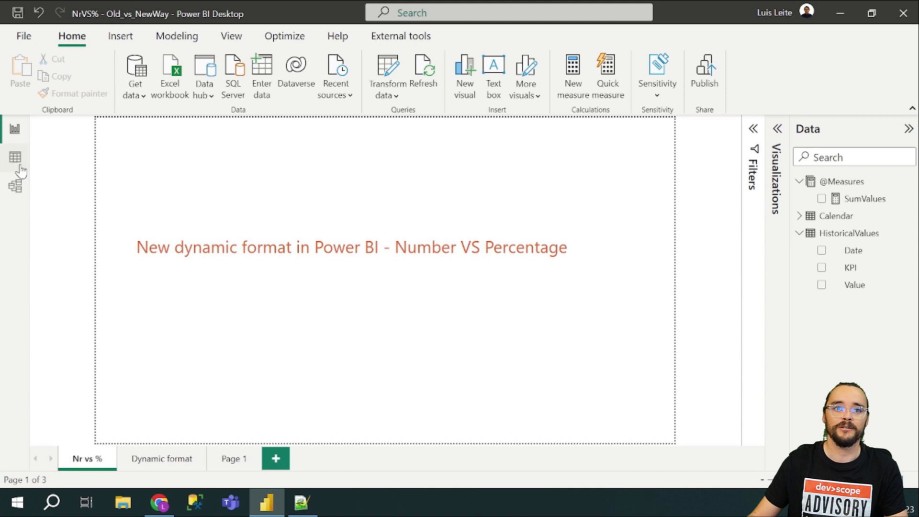
# - Examine the HistoricalValues table's rows, comparing the values of the percentage KPIs with those of the absolute KPIs
pyautogui.click(15, 165)
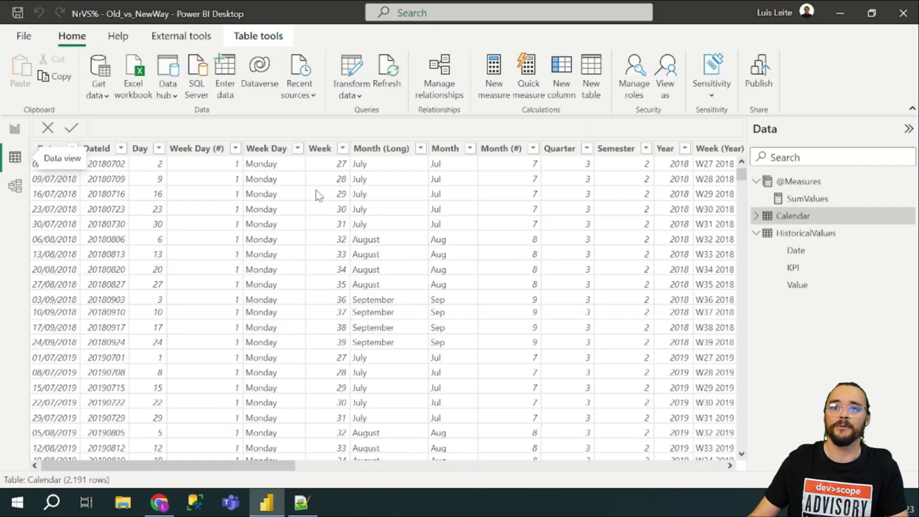
pyautogui.click(803, 234)
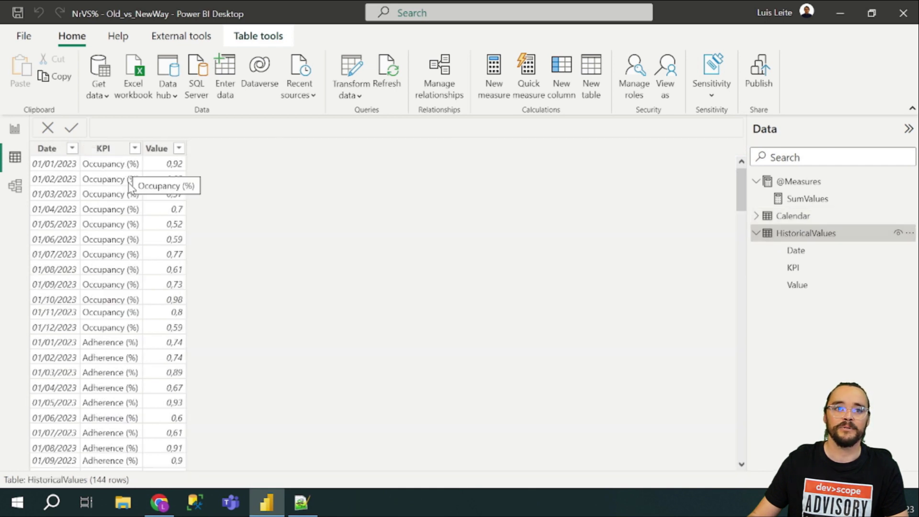
pyautogui.scroll(-2, 135, 299)
pyautogui.scroll(-19, 136, 299)
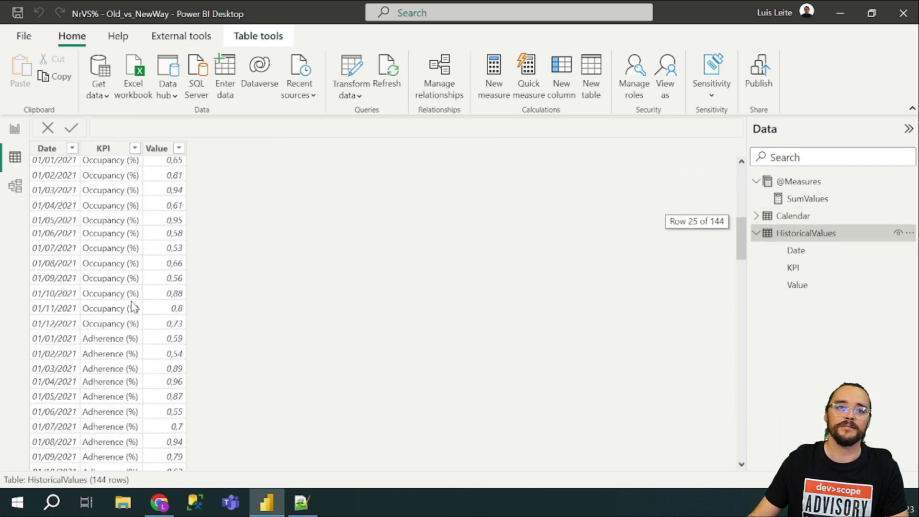
pyautogui.scroll(-3, 135, 307)
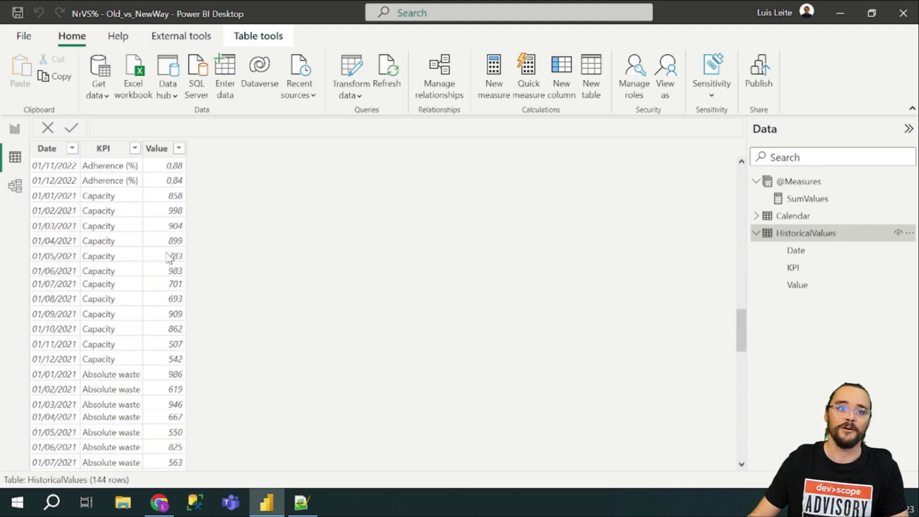
pyautogui.scroll(2, 153, 262)
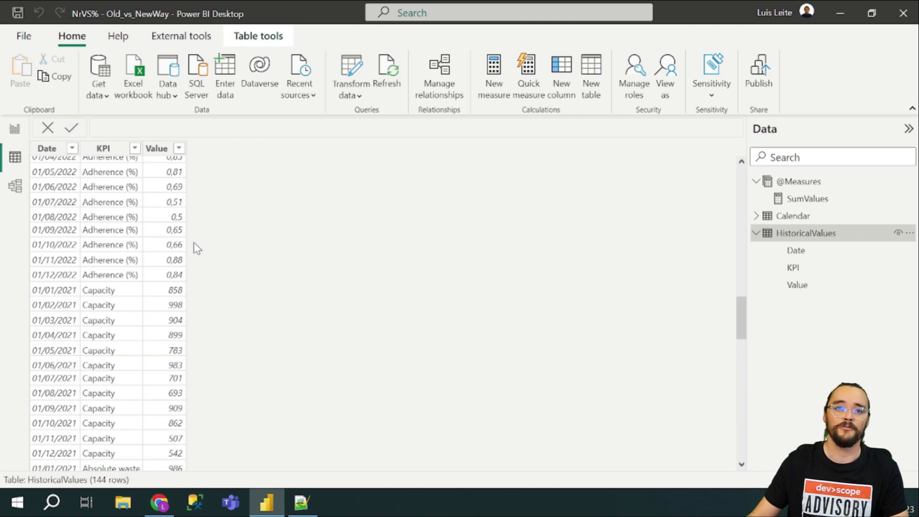
# - On the Dynamic format report page, switch the KPI slicer to Capacity and back to Adherence (%) to compare the line chart's number format
pyautogui.click(18, 130)
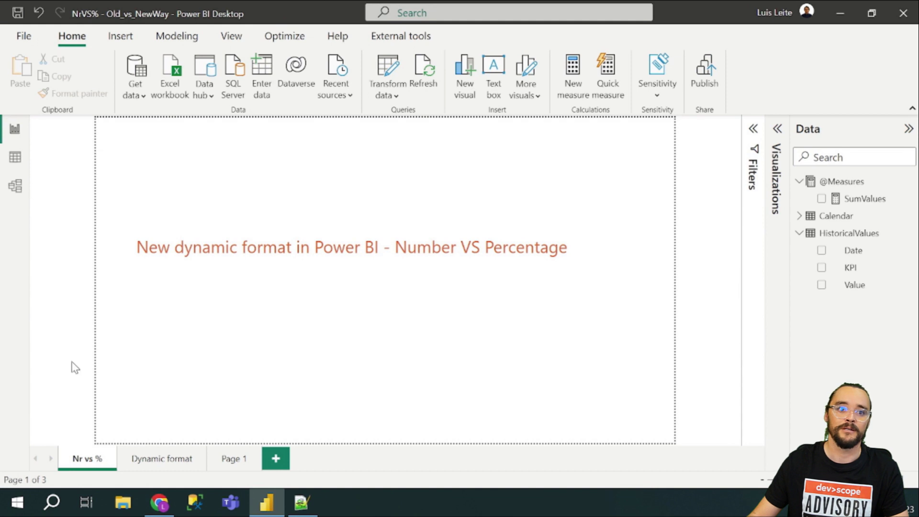
pyautogui.click(163, 460)
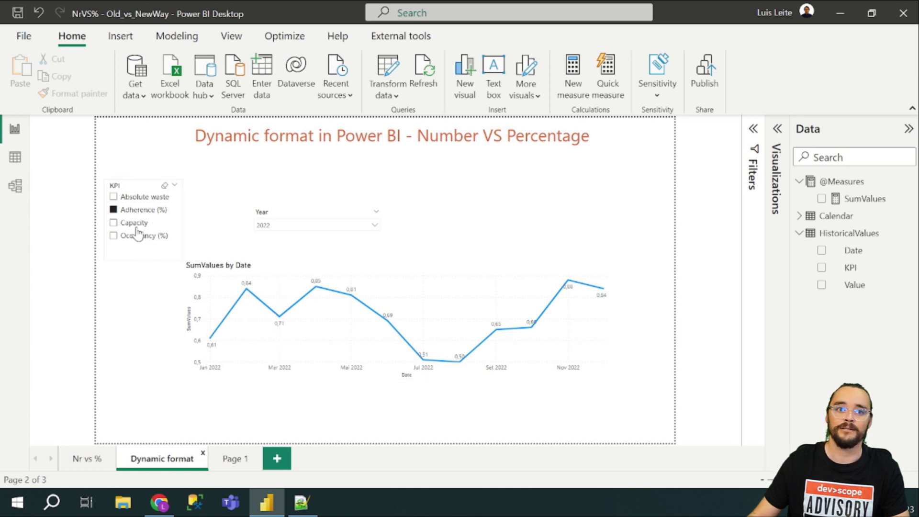
pyautogui.click(114, 223)
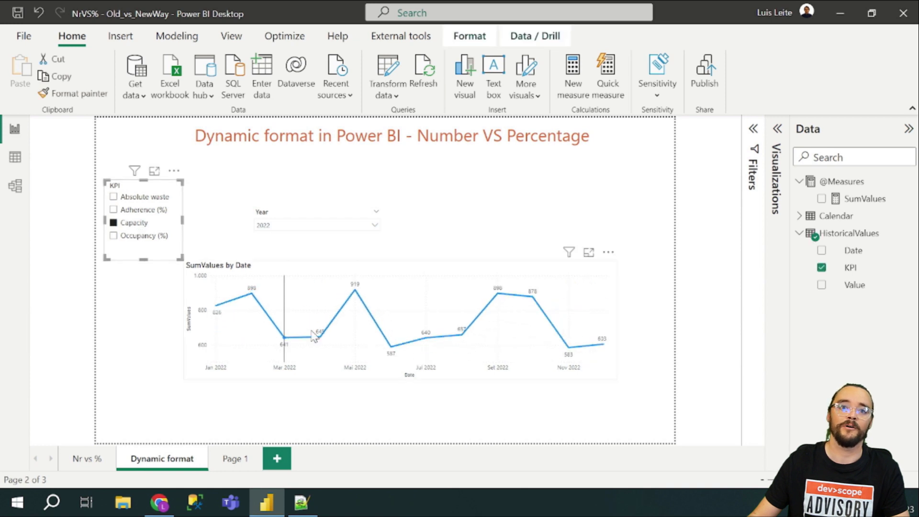
pyautogui.click(154, 216)
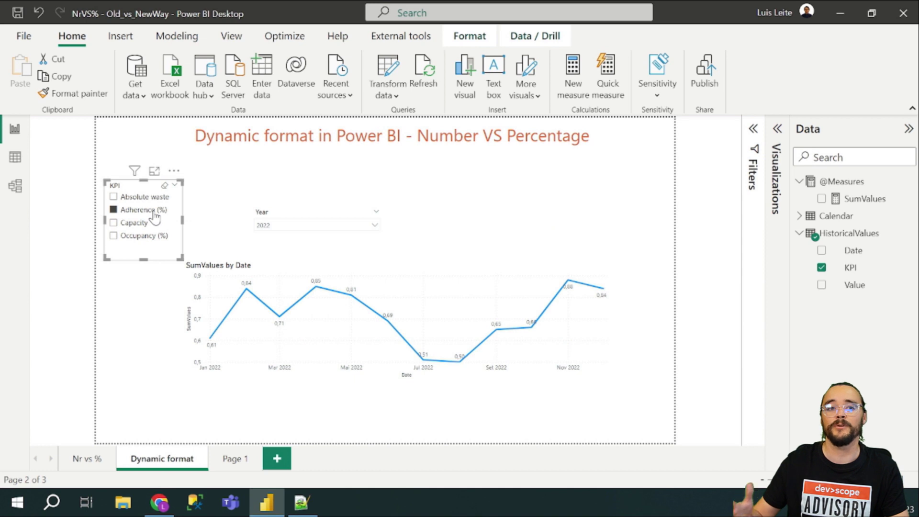
# - Open the HistoricalValues query in a maximized Power Query Editor for transforming the data
pyautogui.click(16, 159)
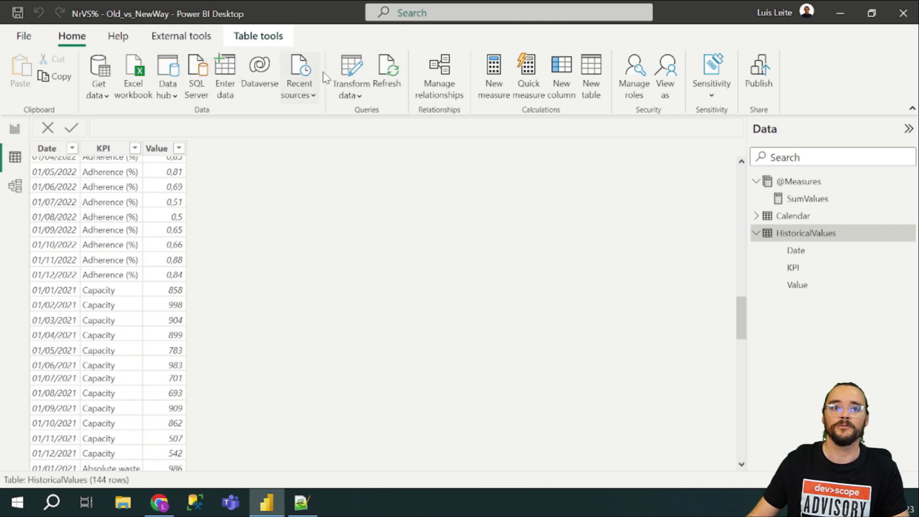
pyautogui.click(352, 71)
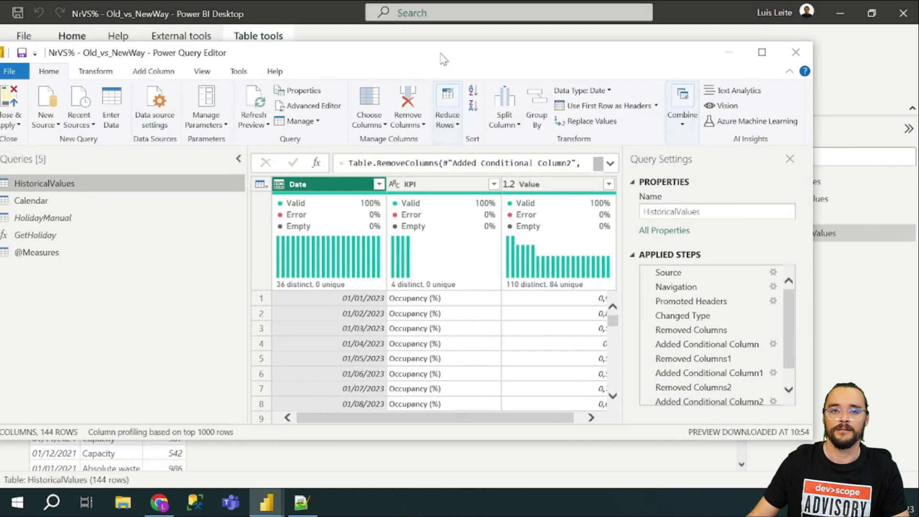
pyautogui.doubleClick(444, 59)
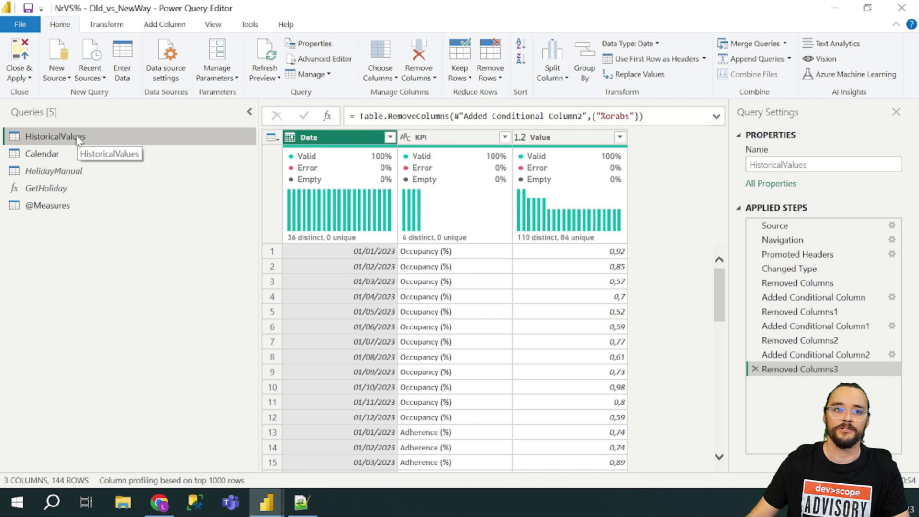
# - Start a new conditional column in the HistoricalValues query and name it %orabs
pyautogui.click(161, 26)
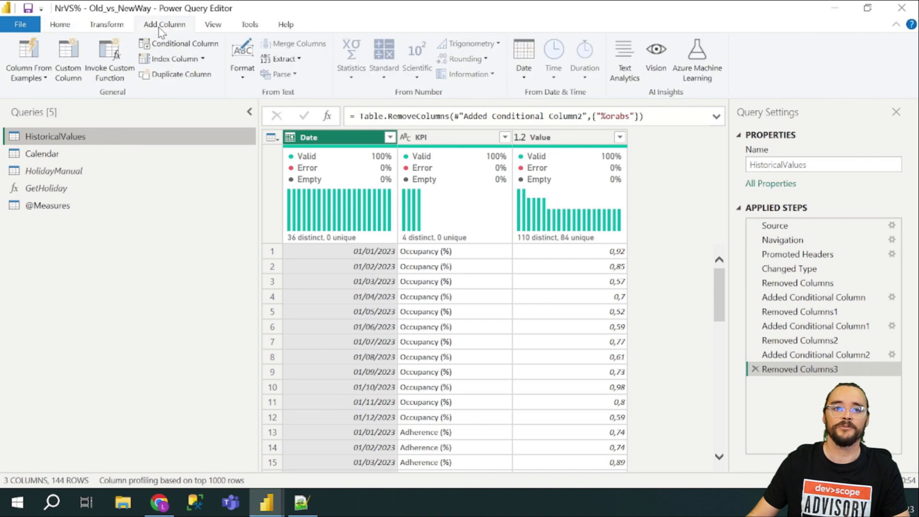
pyautogui.click(183, 48)
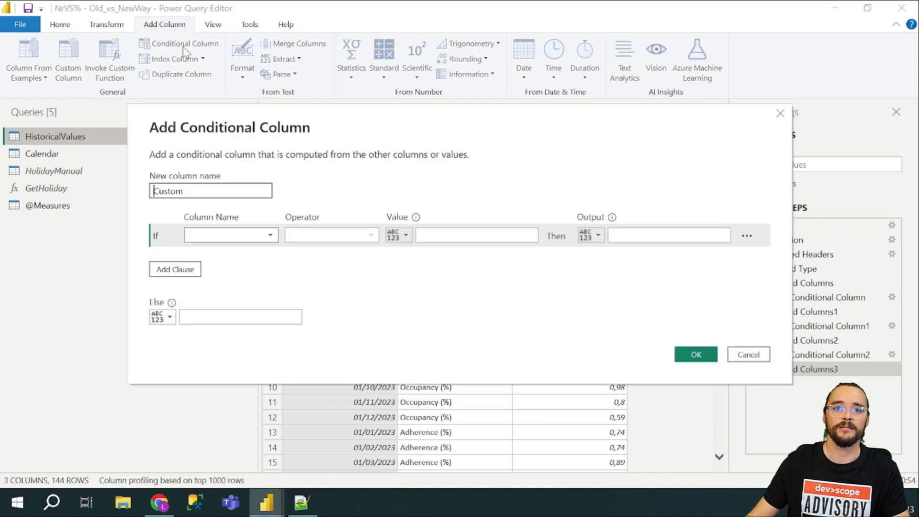
pyautogui.doubleClick(220, 192)
pyautogui.write('%')
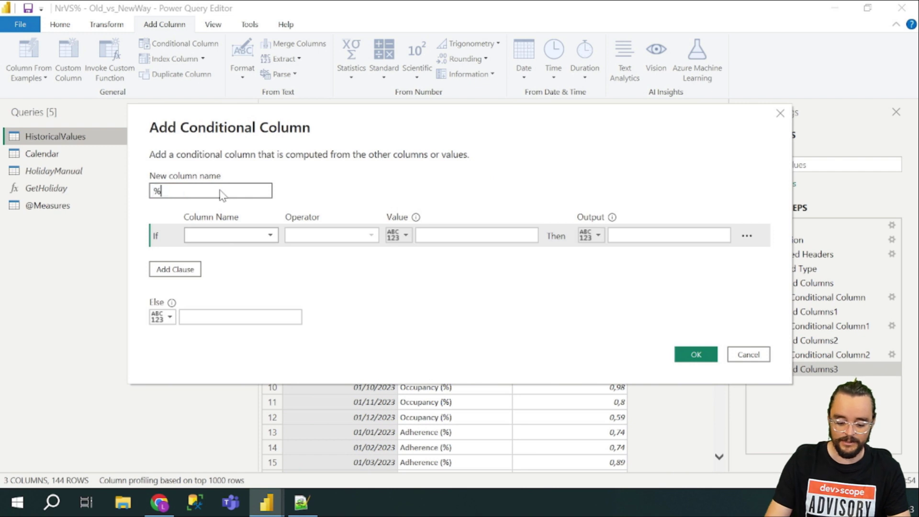
pyautogui.write('orabs')
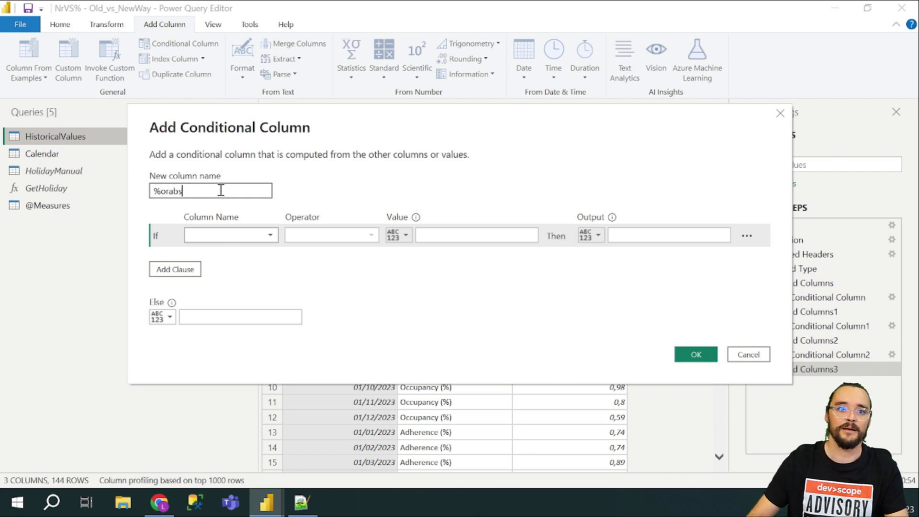
# - Define the %orabs column to output 1 if KPI contains "%" and 0 otherwise, and create it
pyautogui.click(222, 243)
pyautogui.click(220, 263)
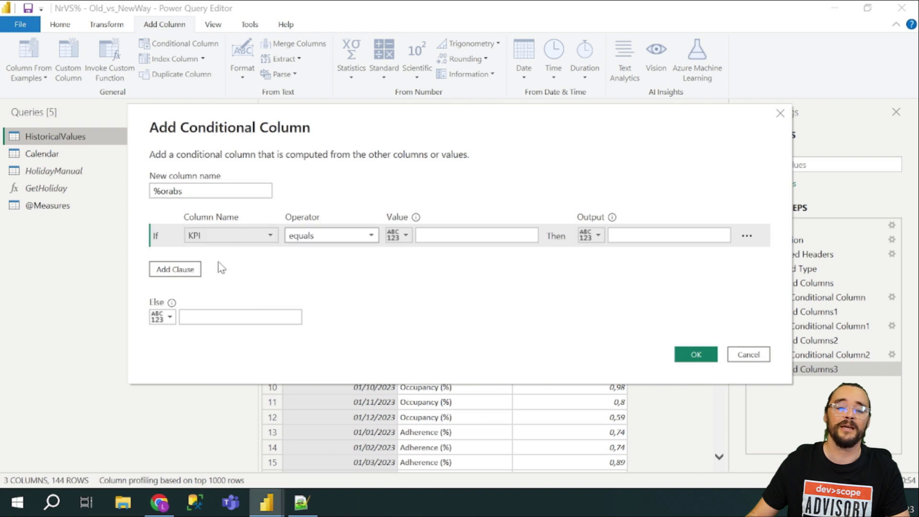
pyautogui.click(295, 239)
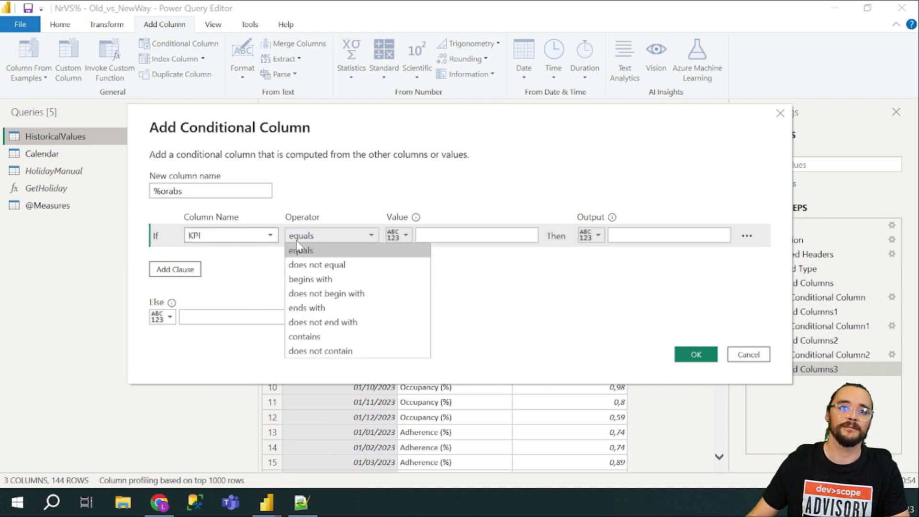
pyautogui.click(329, 337)
pyautogui.click(427, 235)
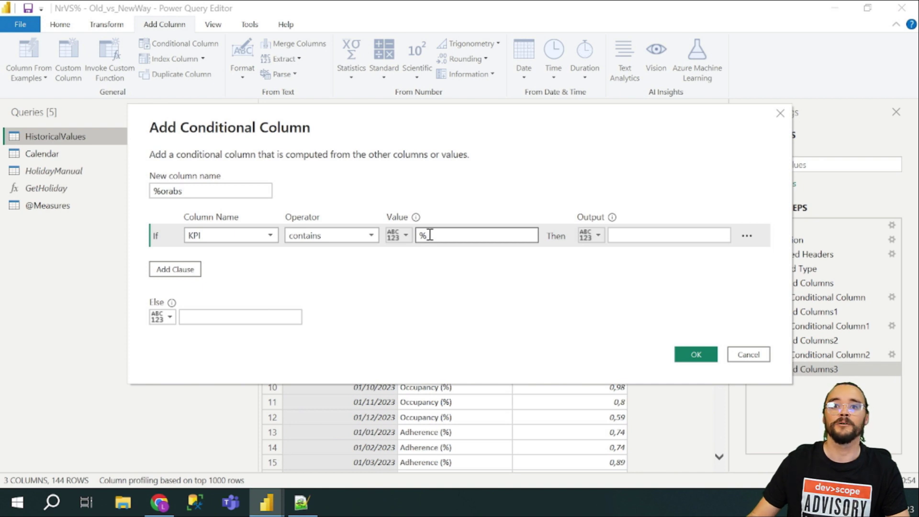
pyautogui.click(645, 234)
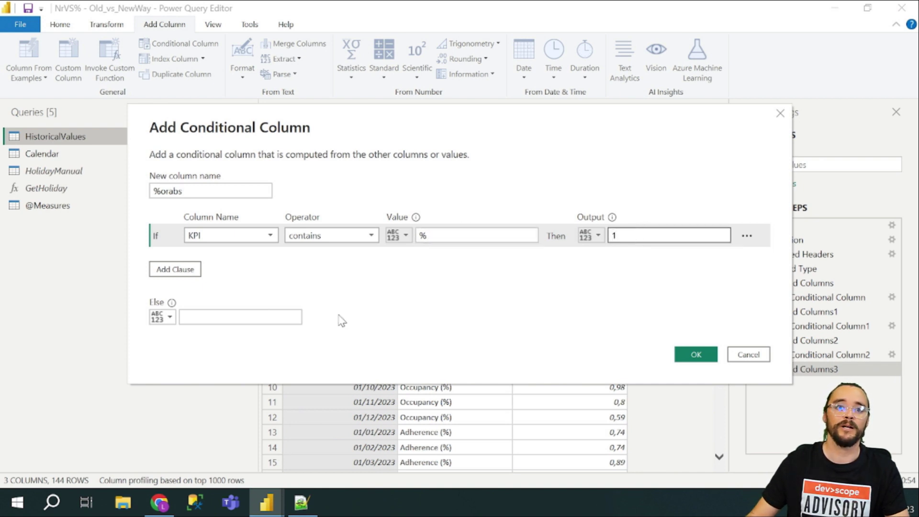
pyautogui.click(267, 314)
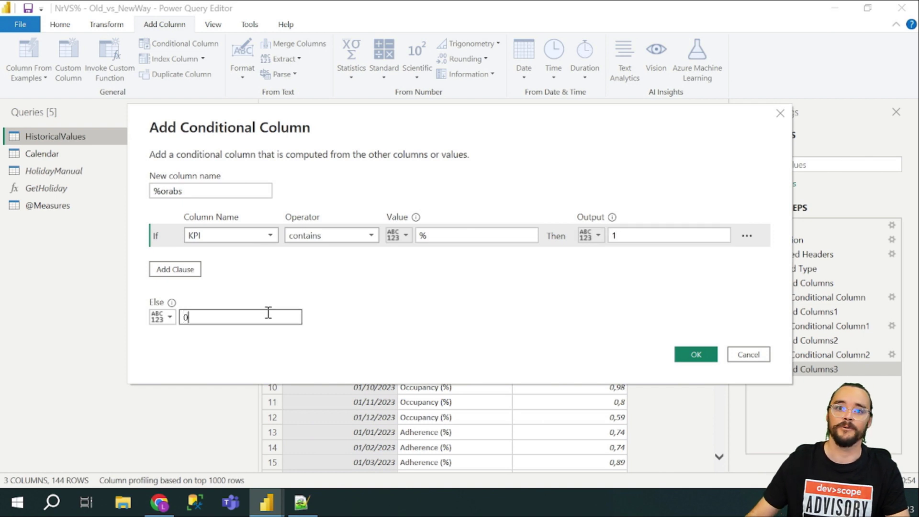
pyautogui.click(711, 358)
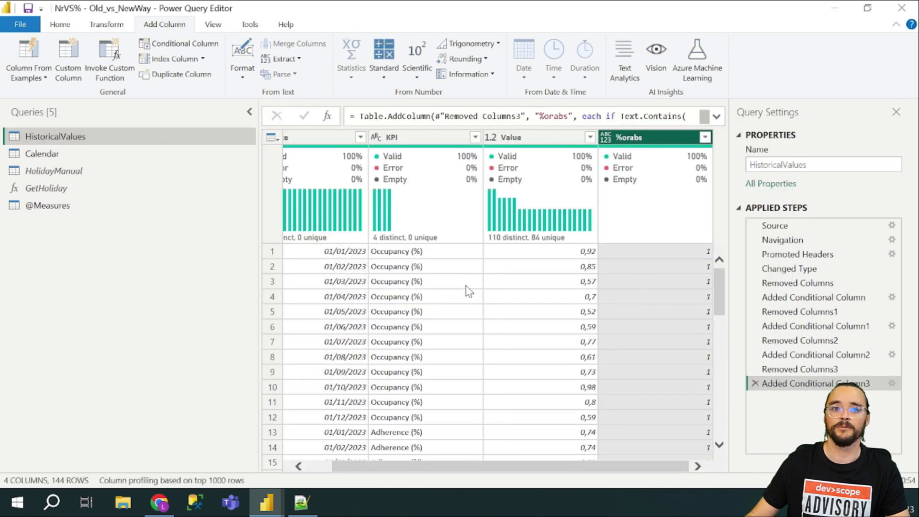
# - Check the %orabs values down the rows, and close Power Query while applying the changes to the model
pyautogui.scroll(-15, 694, 324)
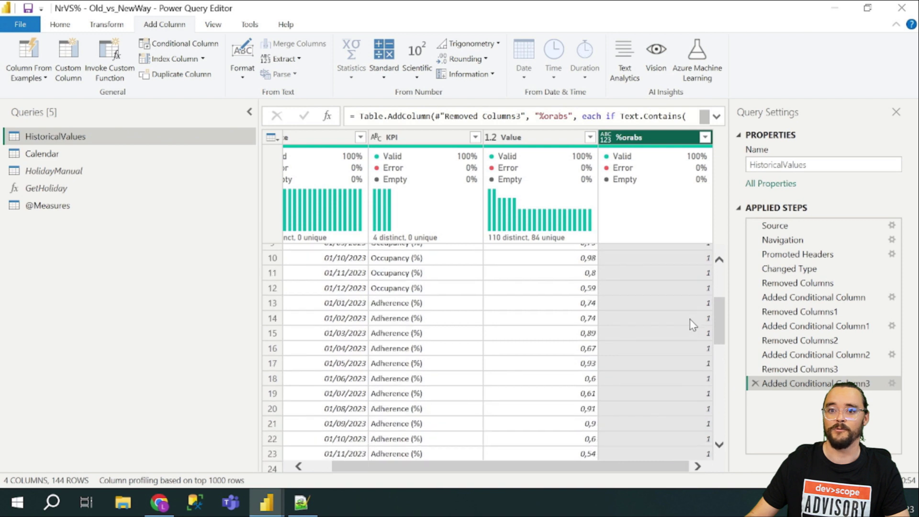
pyautogui.scroll(-12, 662, 323)
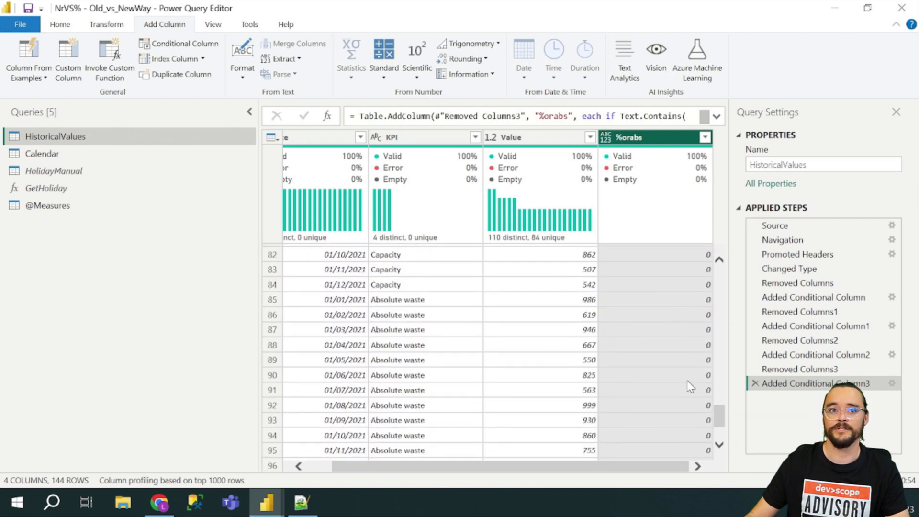
pyautogui.click(67, 25)
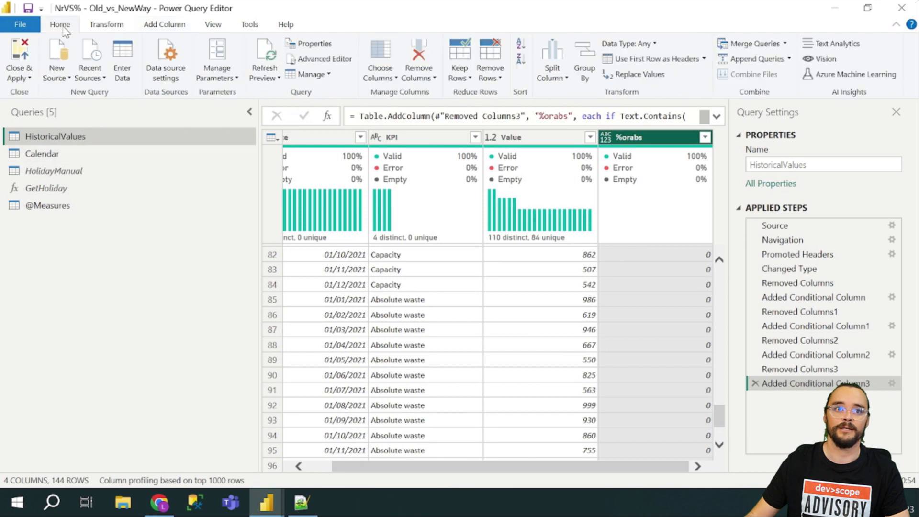
pyautogui.click(21, 60)
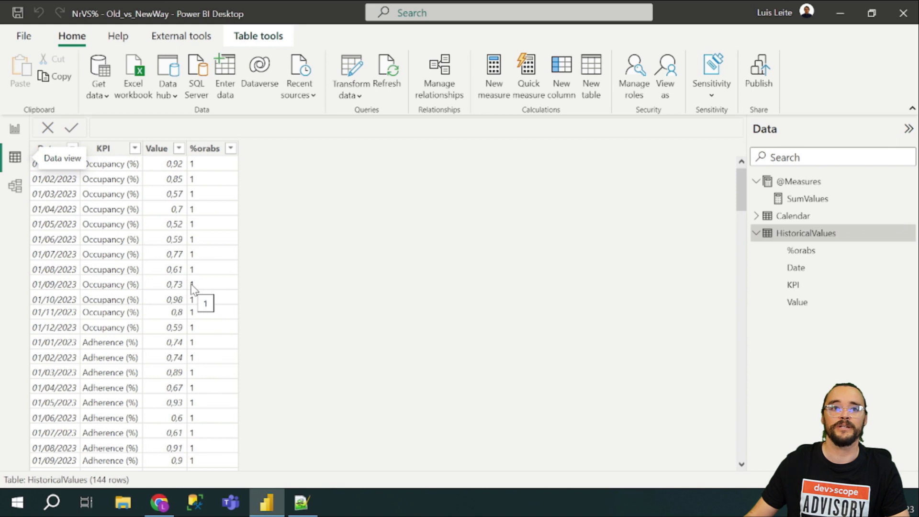
# - Open the model in Tabular Editor and place its window fully in view
pyautogui.click(214, 43)
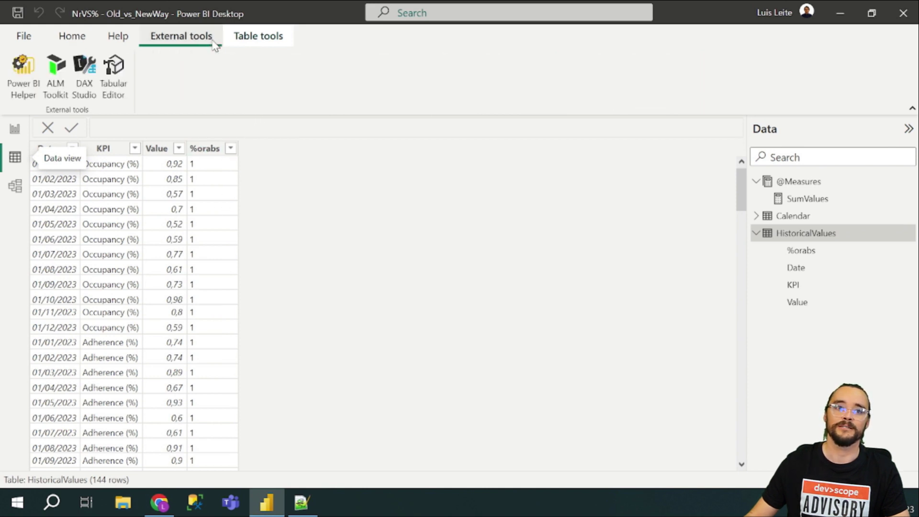
pyautogui.click(114, 77)
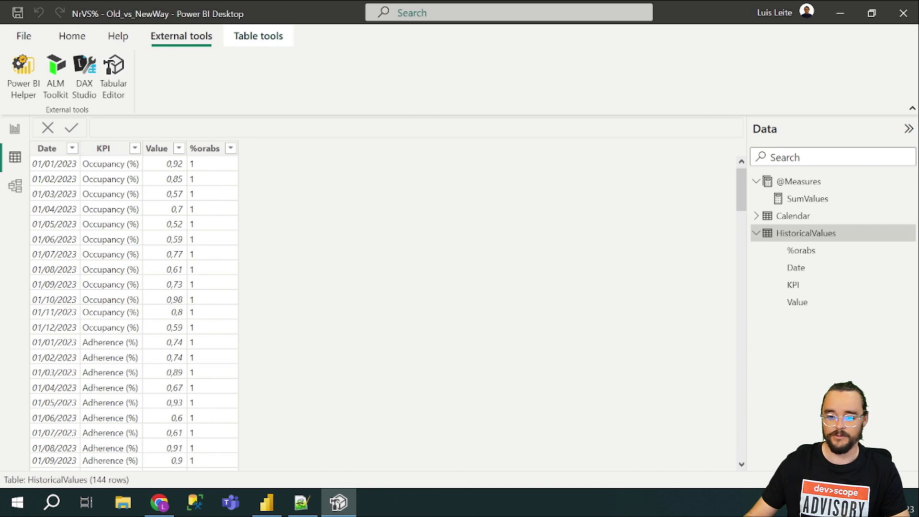
pyautogui.moveTo(14, 48); pyautogui.dragTo(575, 77)
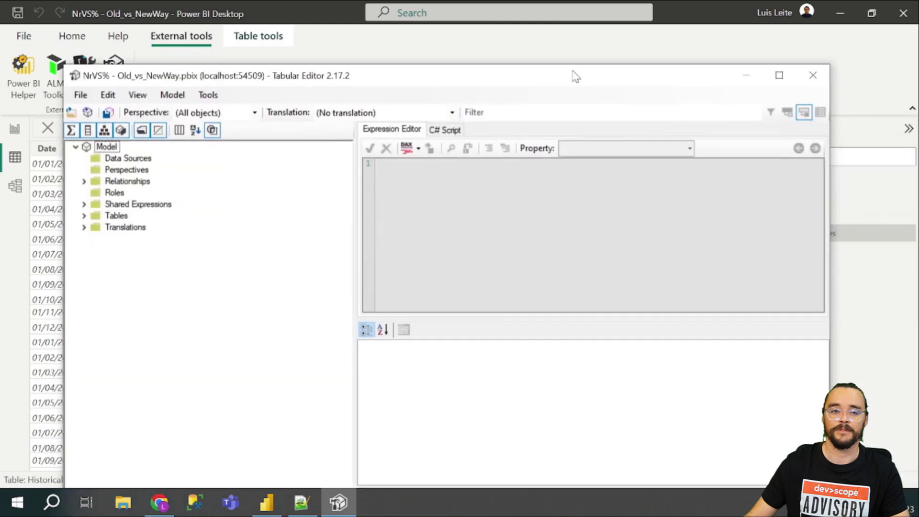
# - Create a new calculation group named Format among the model's tables
pyautogui.rightClick(115, 217)
pyautogui.moveTo(160, 228)
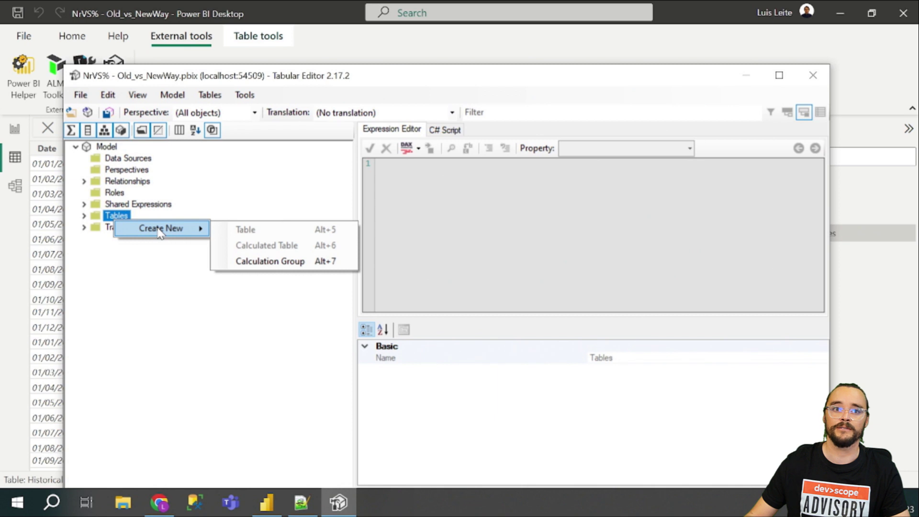
pyautogui.click(257, 262)
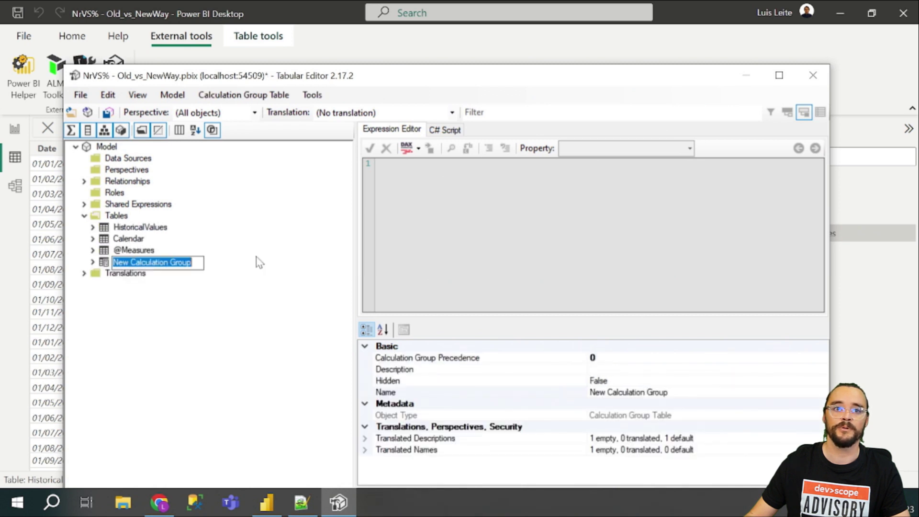
pyautogui.write('Format')
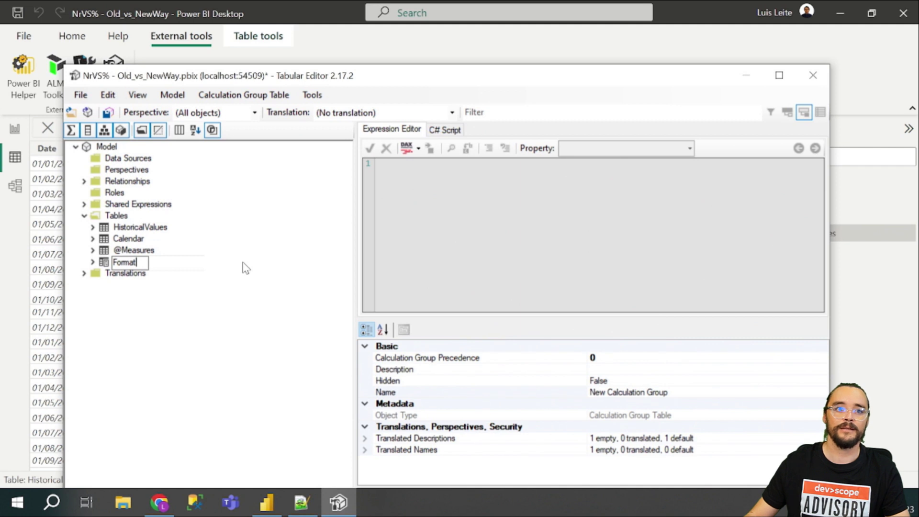
pyautogui.press('Return')
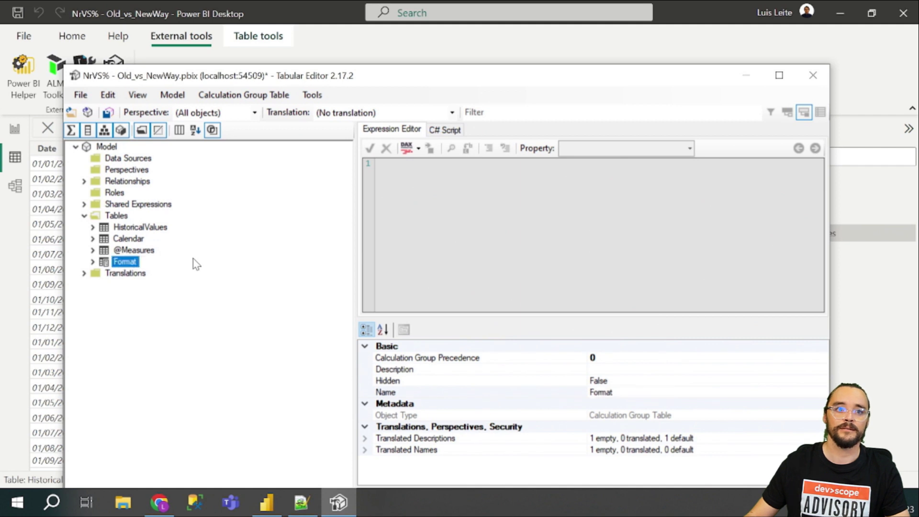
# - Add a calculation item to the Format calculation group and try to name it %orabs
pyautogui.click(92, 262)
pyautogui.rightClick(133, 266)
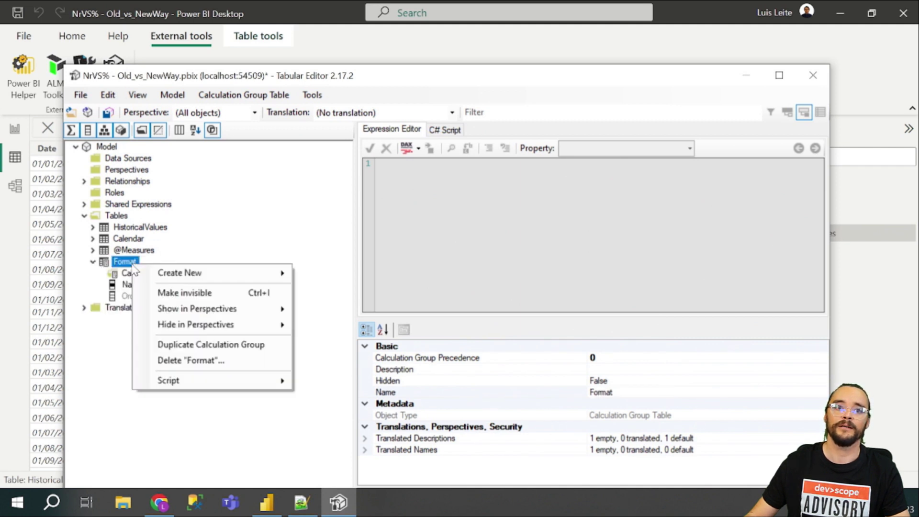
pyautogui.moveTo(184, 280)
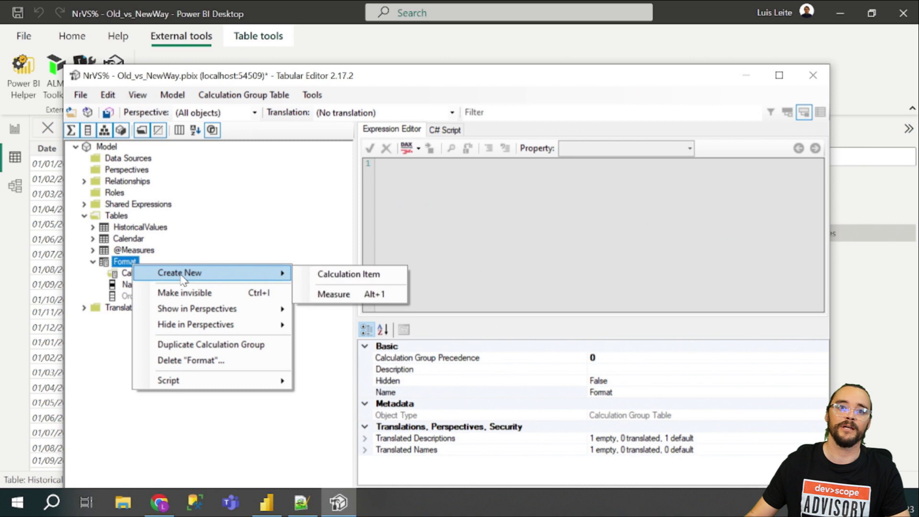
pyautogui.click(340, 282)
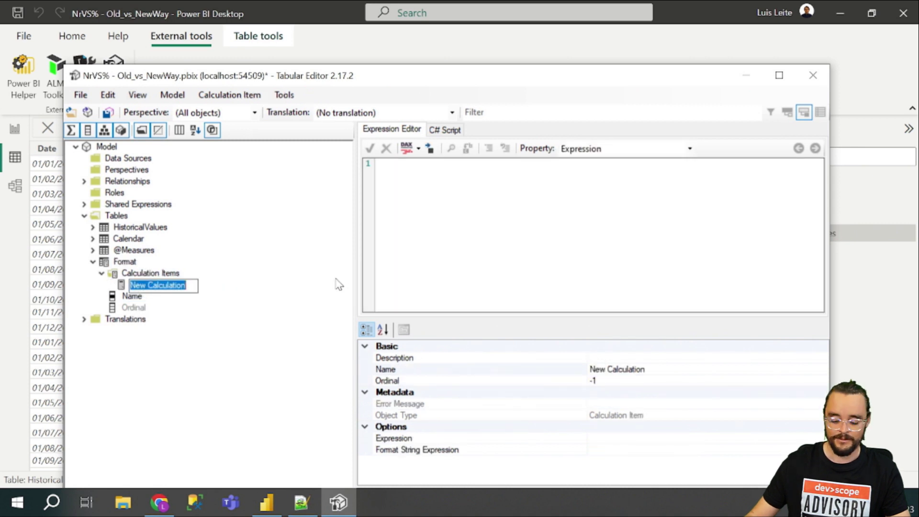
pyautogui.write('%o')
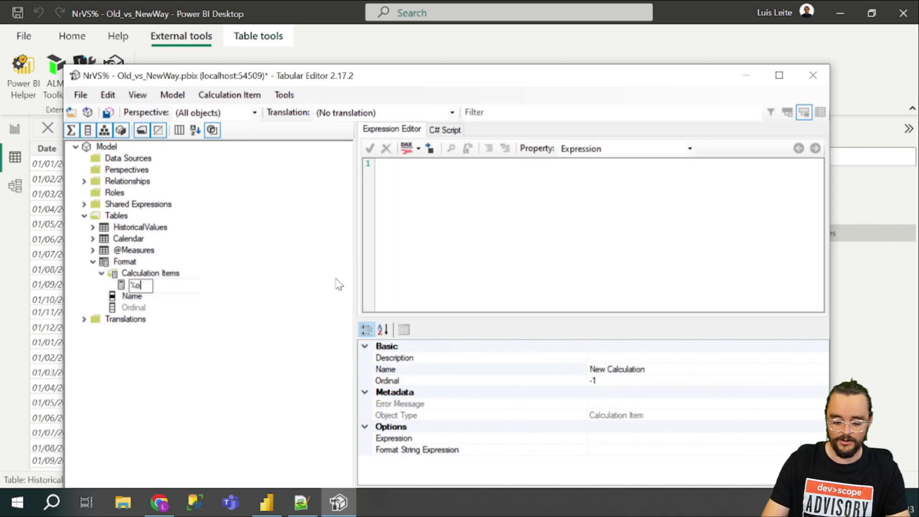
pyautogui.write('rabs')
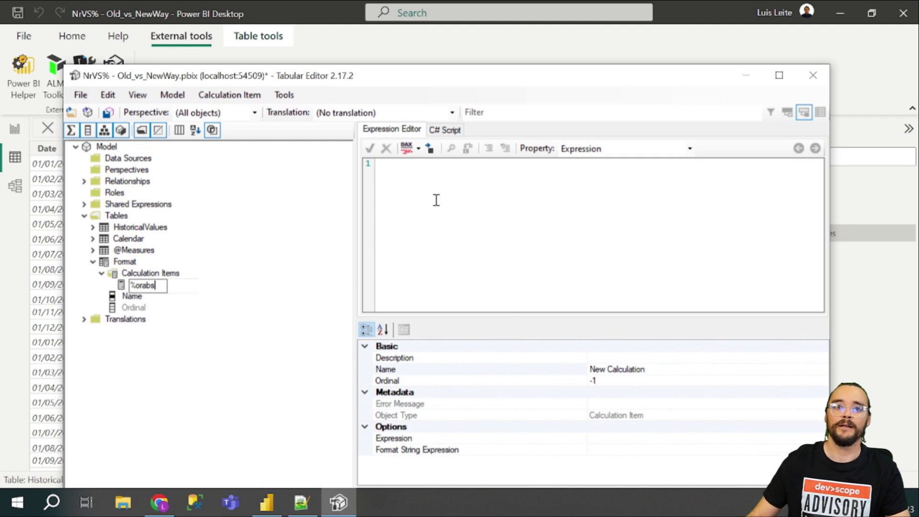
# - Set the calculation item's expression to selectedmeasure() and its format string expression to if(selectedvalue('HistoricalValues'[%orABS])="1", "#.#%", "#")
pyautogui.click(436, 200)
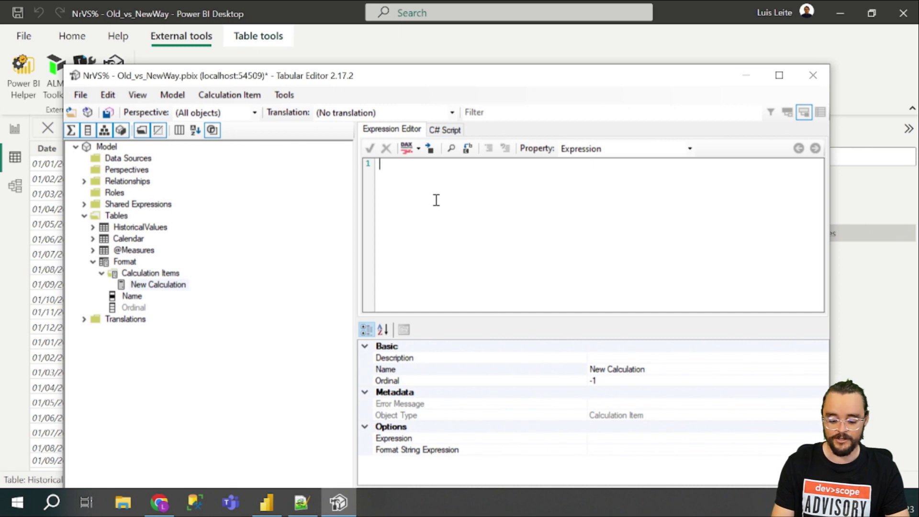
pyautogui.write('selectedmeasure(')
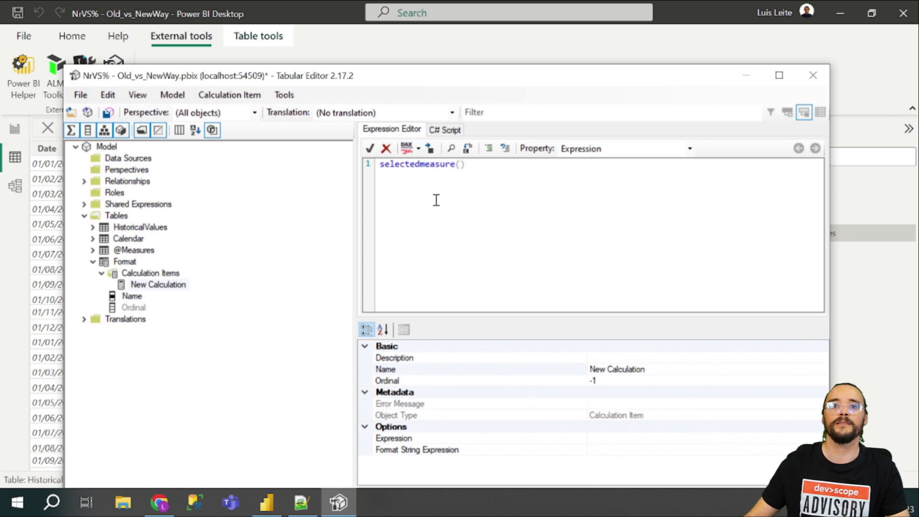
pyautogui.click(632, 152)
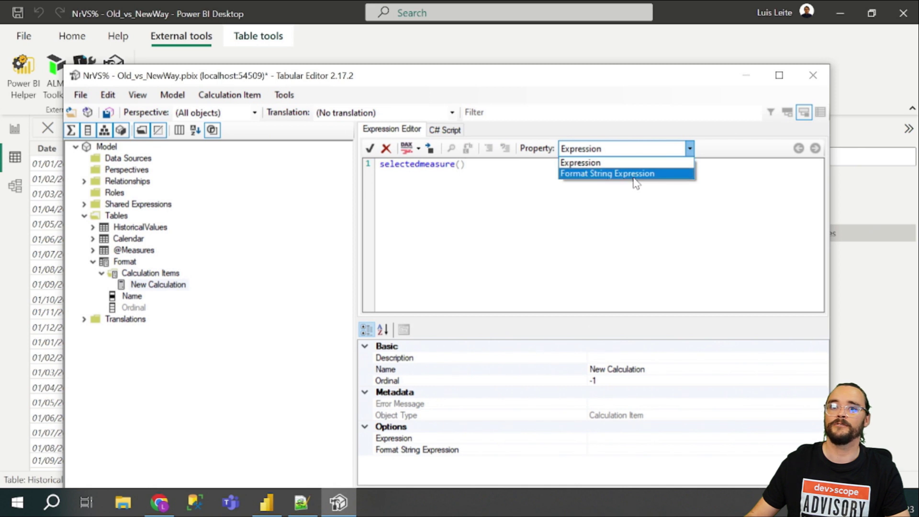
pyautogui.click(633, 175)
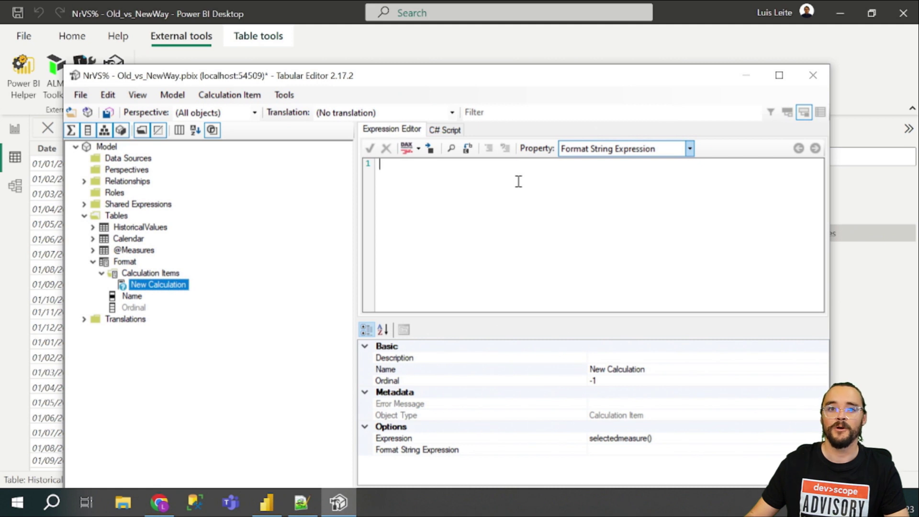
pyautogui.write('if(selectedvalue(\'HistoricalValues\'[%orABS])="1", "#.#%", "#")')
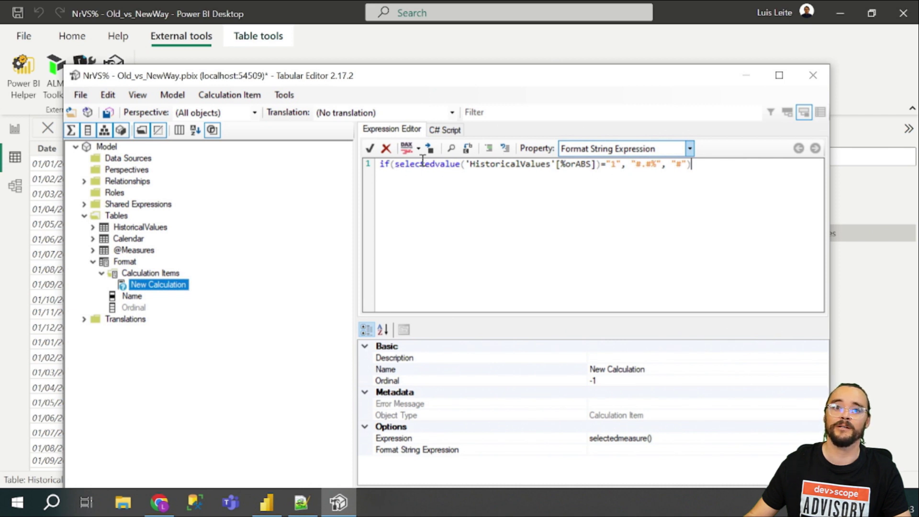
pyautogui.click(370, 149)
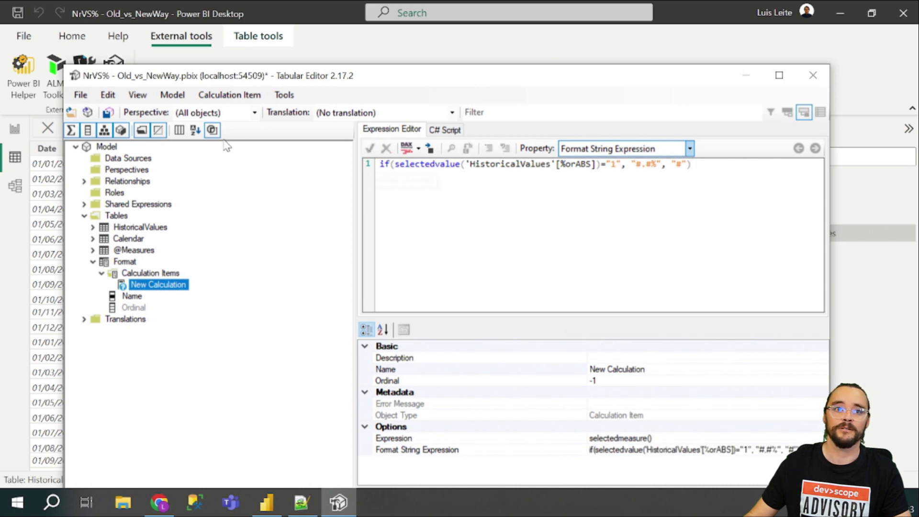
# - Save the model changes to the connected database, and close Tabular Editor to return to the report view in Power BI Desktop
pyautogui.click(109, 113)
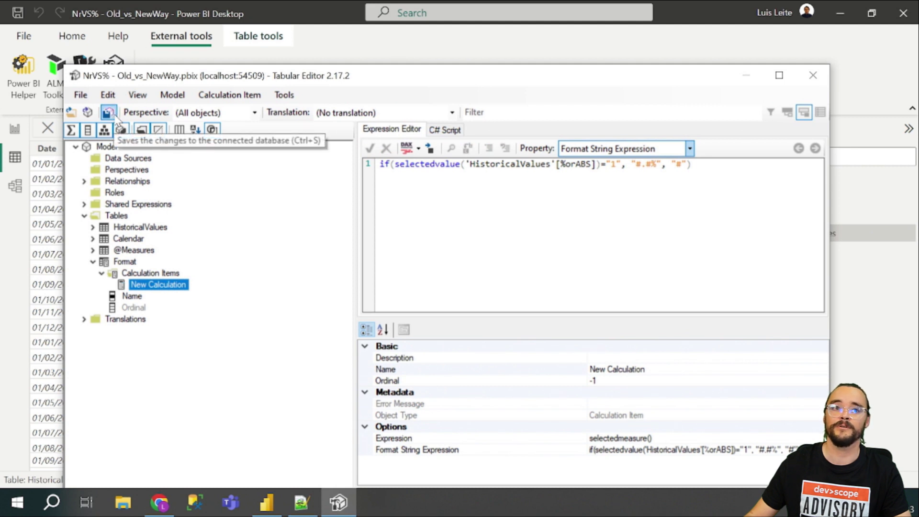
pyautogui.click(812, 75)
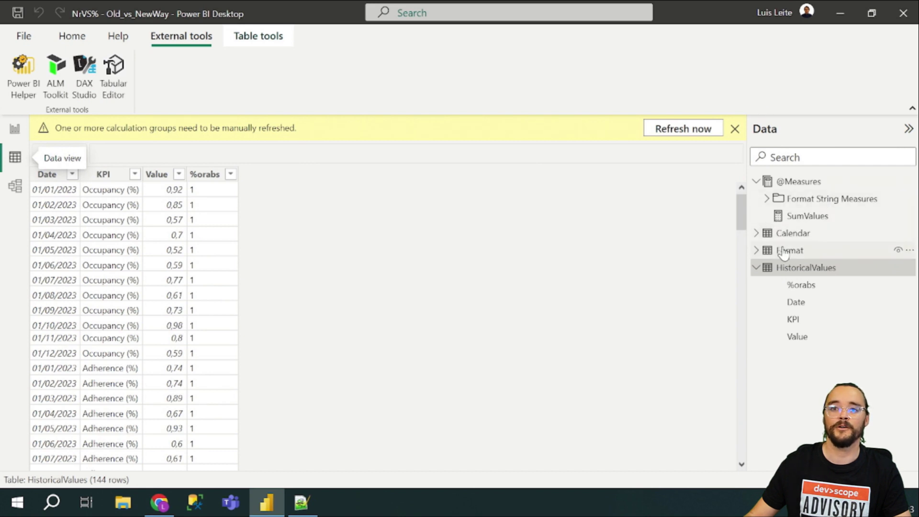
pyautogui.moveTo(782, 254)
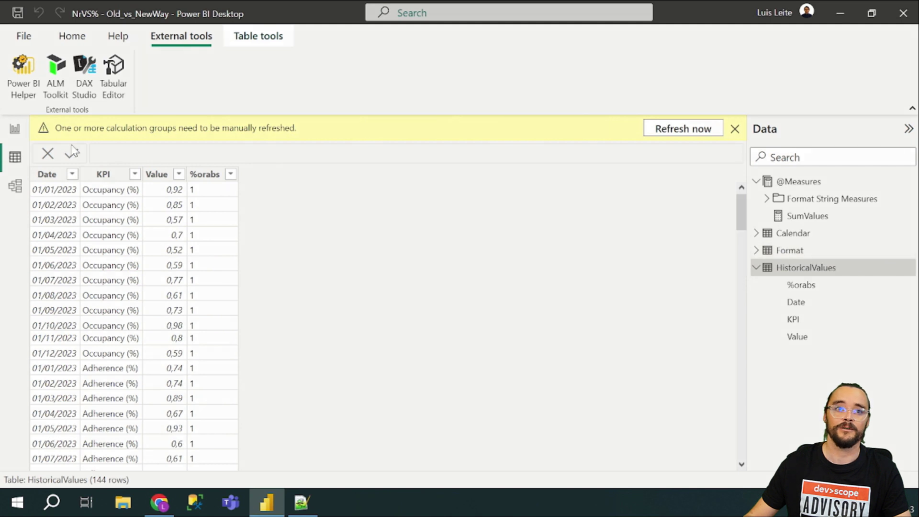
pyautogui.click(14, 130)
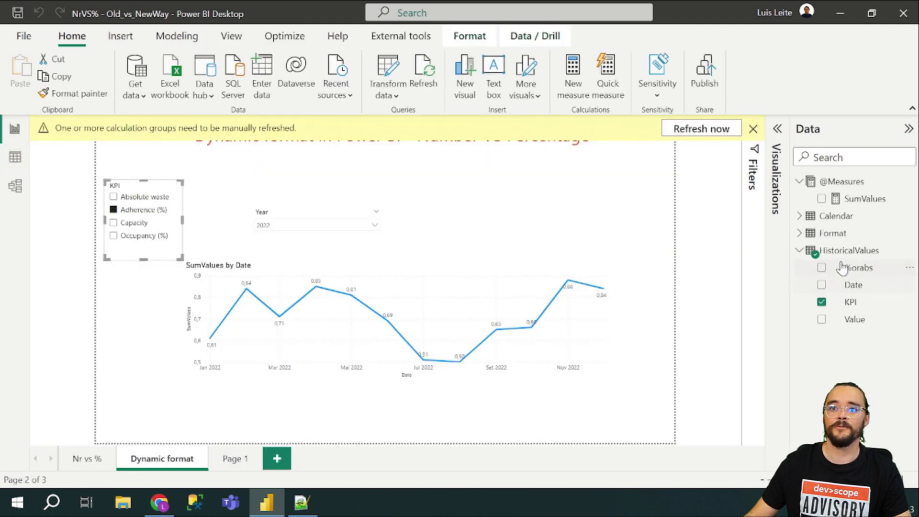
# - Filter all report pages to New Calculation using the Format table's Name field, and set the KPI slicer to Capacity
pyautogui.click(814, 237)
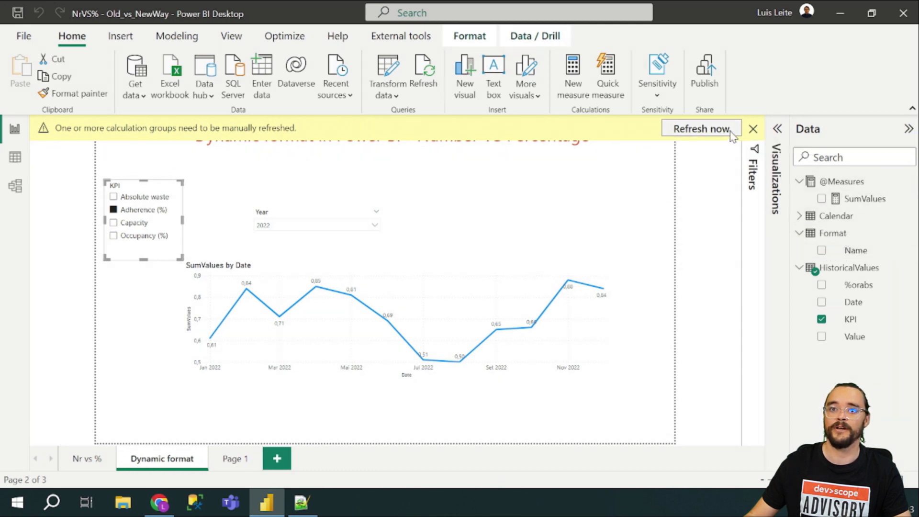
pyautogui.click(752, 129)
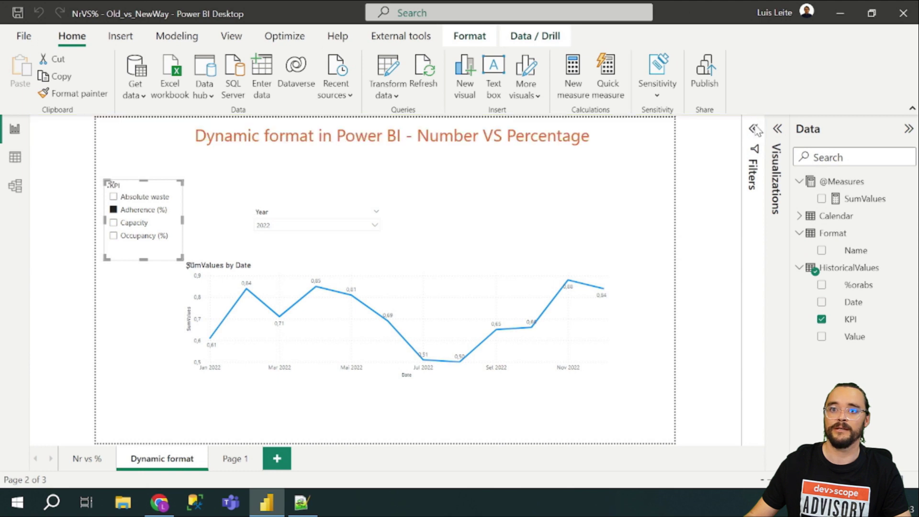
pyautogui.click(754, 130)
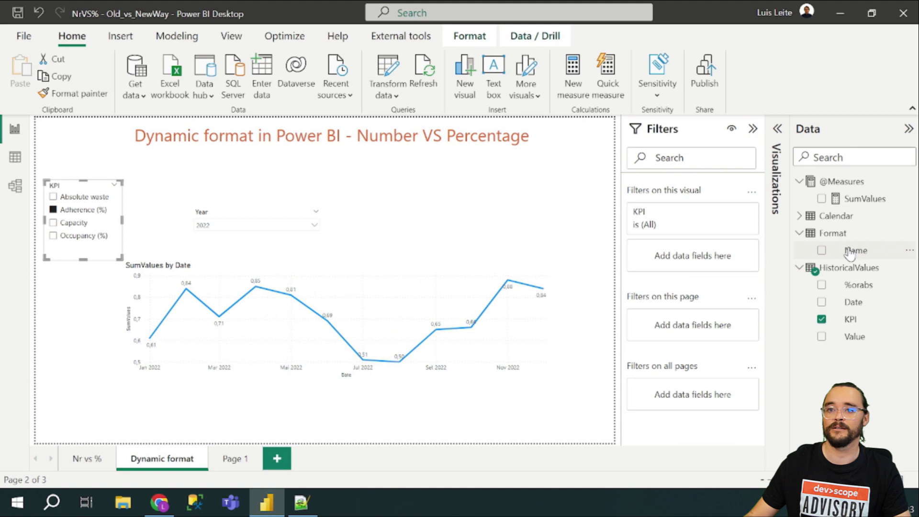
pyautogui.moveTo(848, 254); pyautogui.dragTo(688, 389)
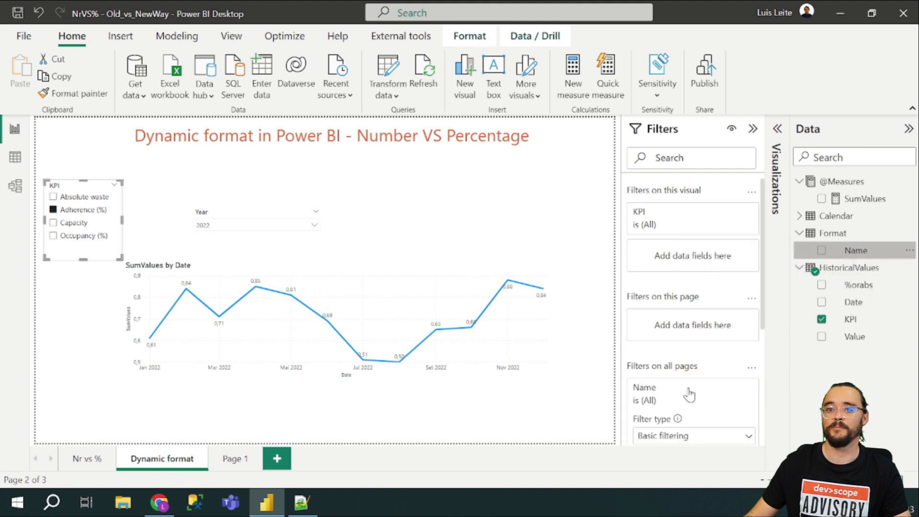
pyautogui.scroll(-2, 690, 385)
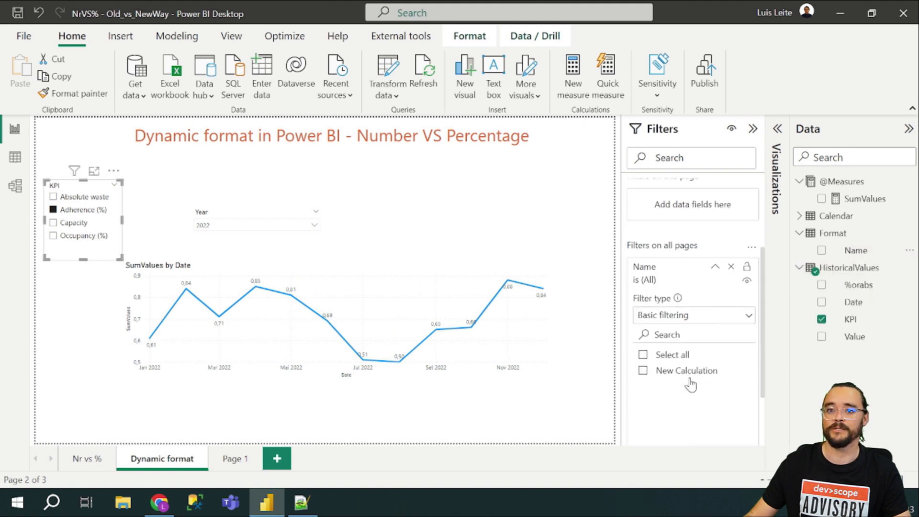
pyautogui.click(642, 371)
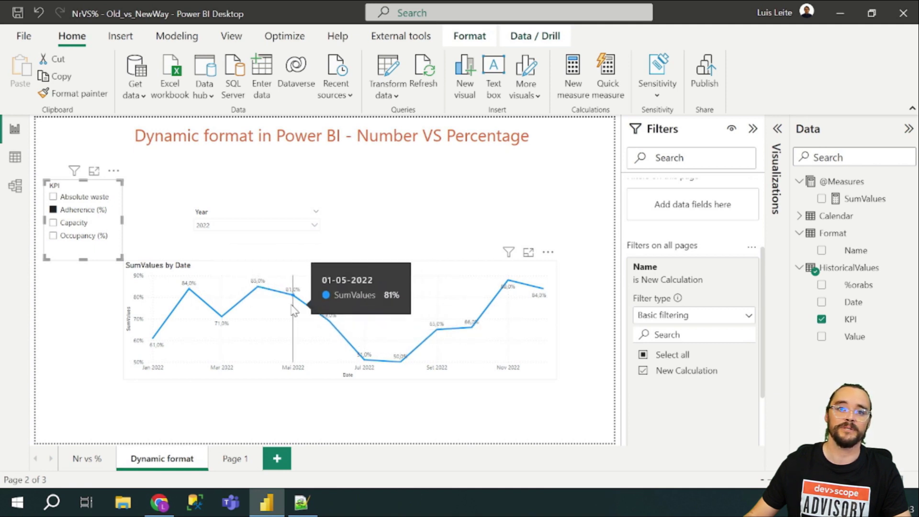
pyautogui.click(77, 223)
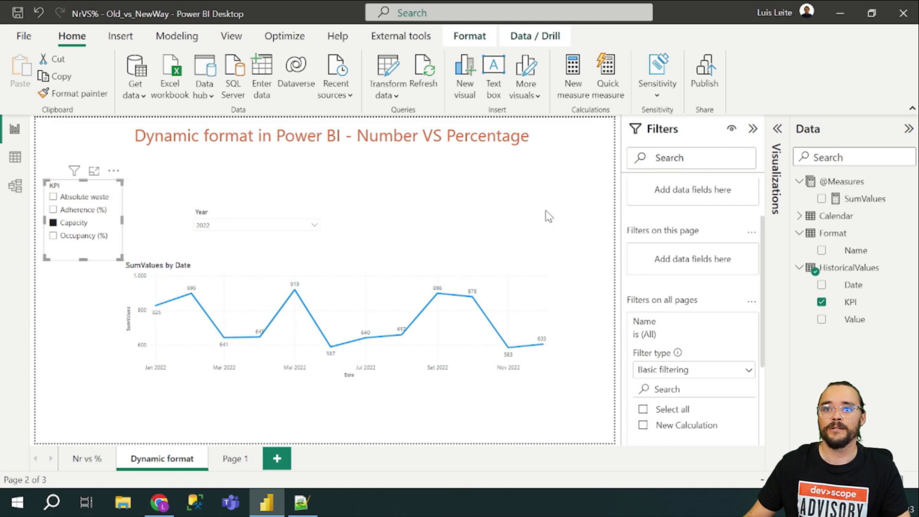
# - Select the SumValues measure, and check the "Dynamic format string for measures" preview feature in the global options
pyautogui.click(853, 201)
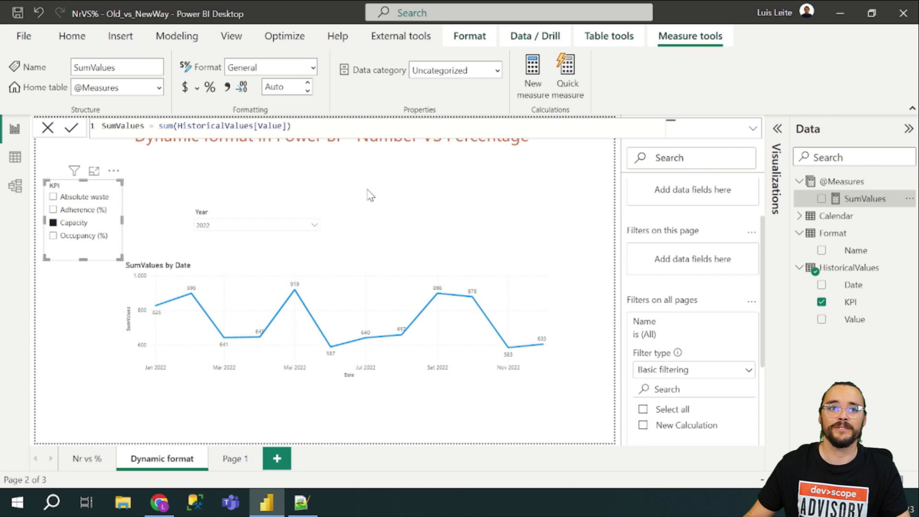
pyautogui.click(20, 41)
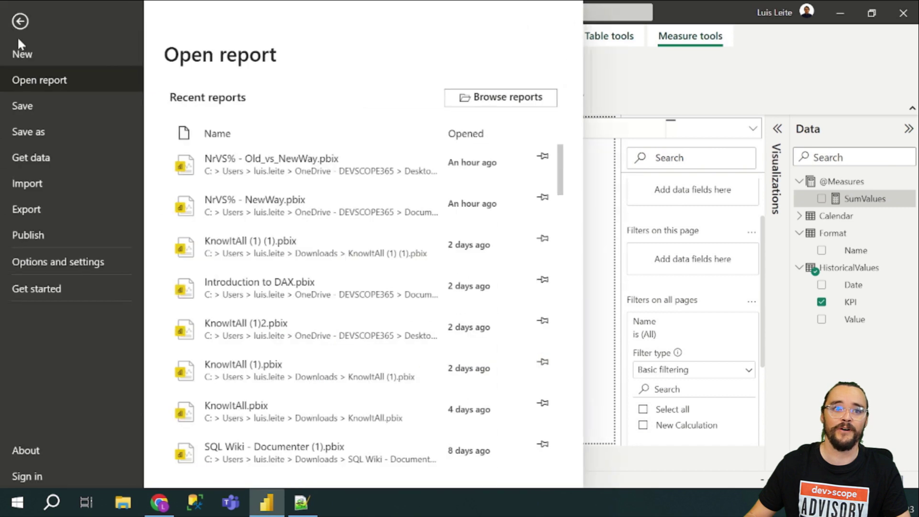
pyautogui.click(63, 263)
pyautogui.click(210, 104)
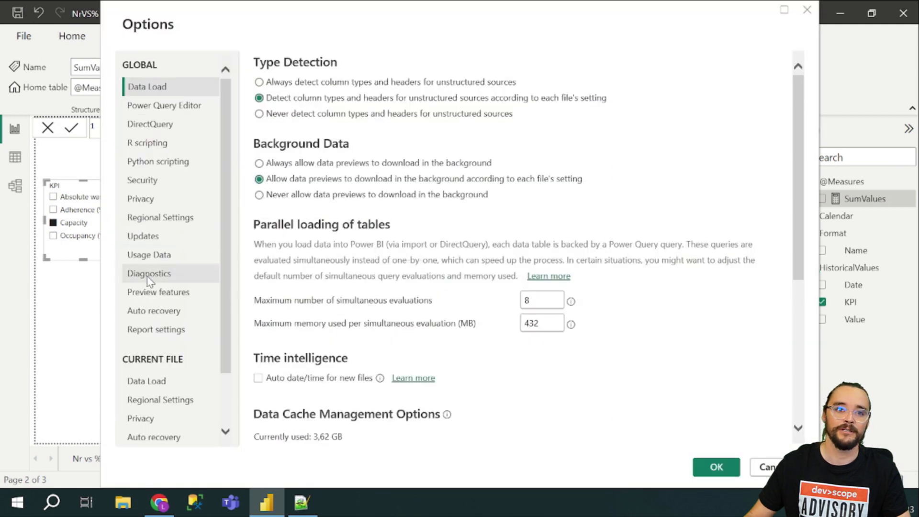
pyautogui.click(155, 293)
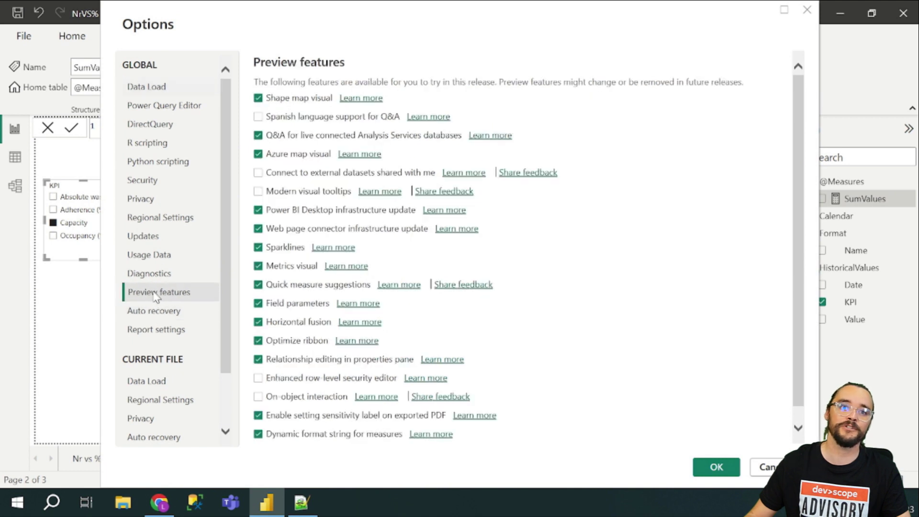
pyautogui.scroll(-1, 330, 330)
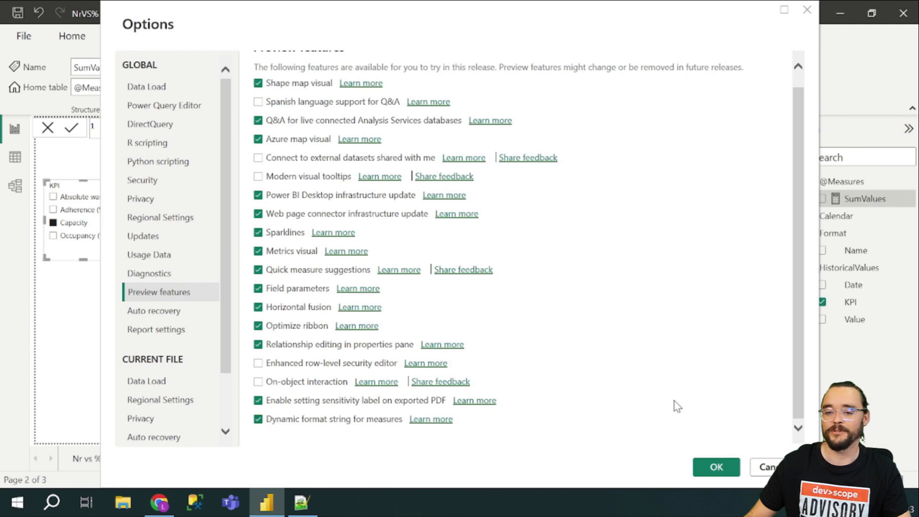
pyautogui.click(715, 469)
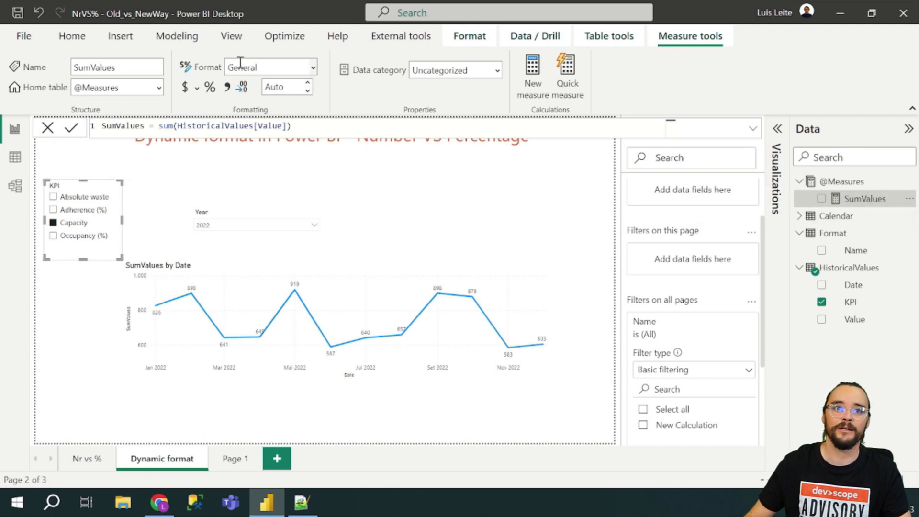
# - Set the SumValues measure's format to Dynamic, with the format expression if(selectedvalue('HistoricalValues'[%orABS])="1", "#.#%", "#")
pyautogui.click(313, 68)
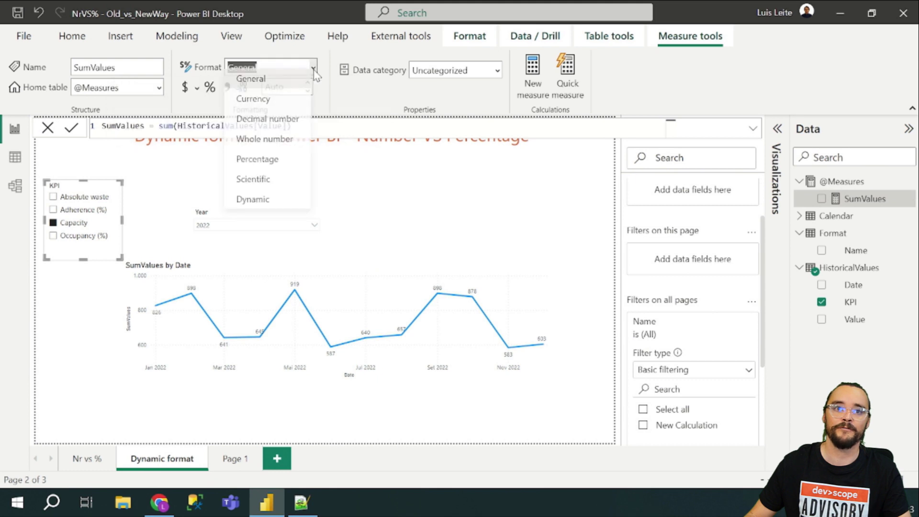
pyautogui.click(261, 209)
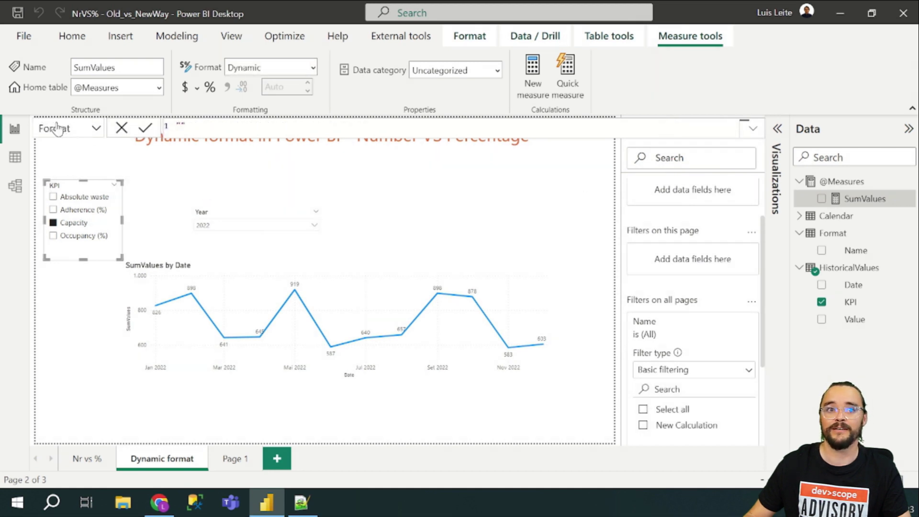
pyautogui.click(99, 130)
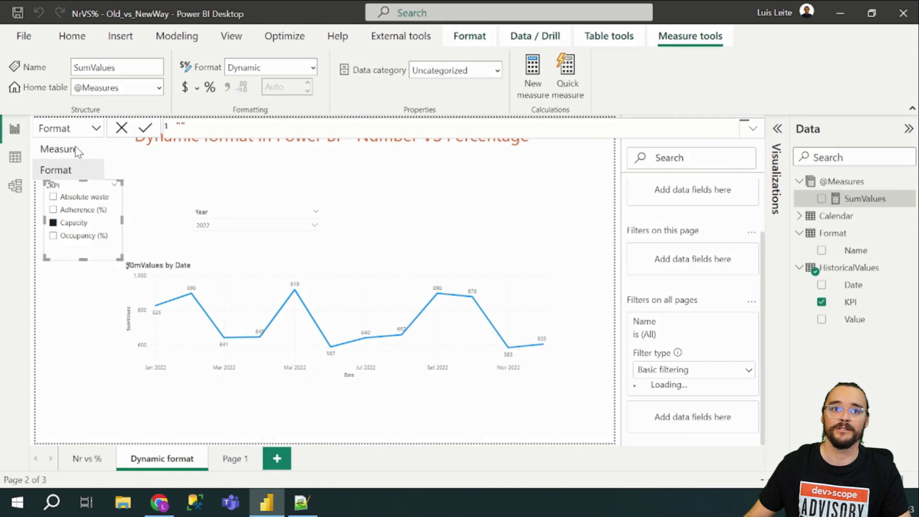
pyautogui.click(69, 171)
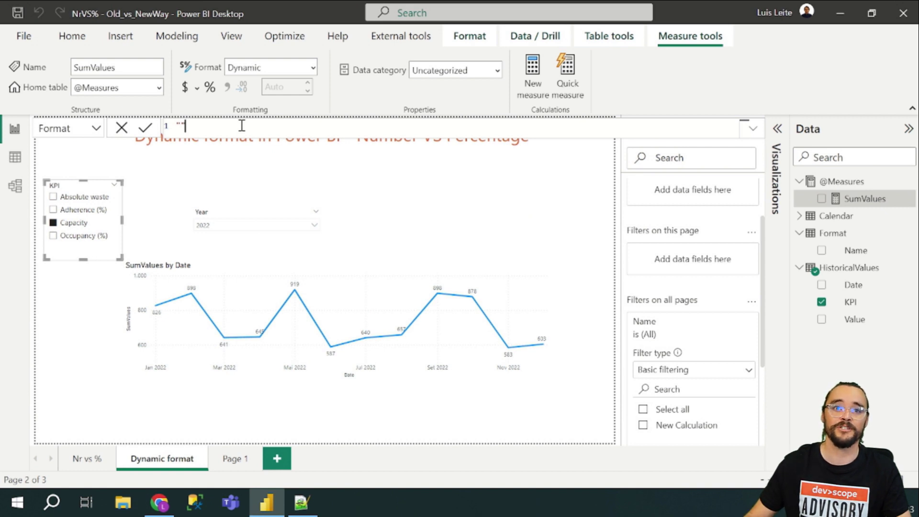
pyautogui.hotkey('ctrl', 'a')
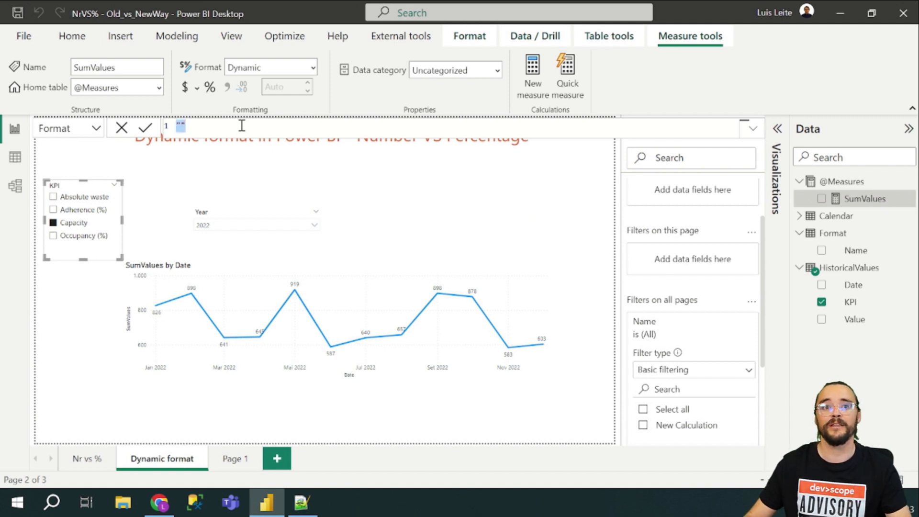
pyautogui.write('if(selectedvalue(\'HistoricalValues\'[%orABS])="1", "#.#%", "#")')
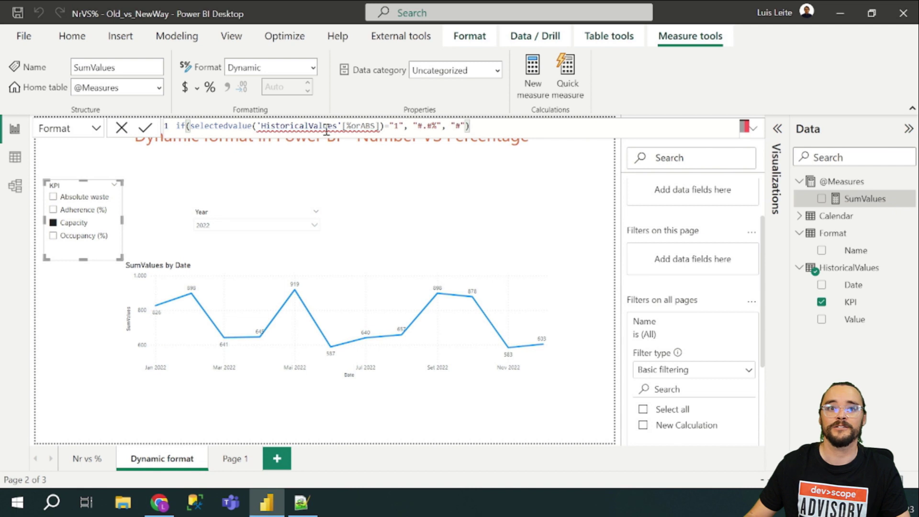
pyautogui.moveTo(341, 127)
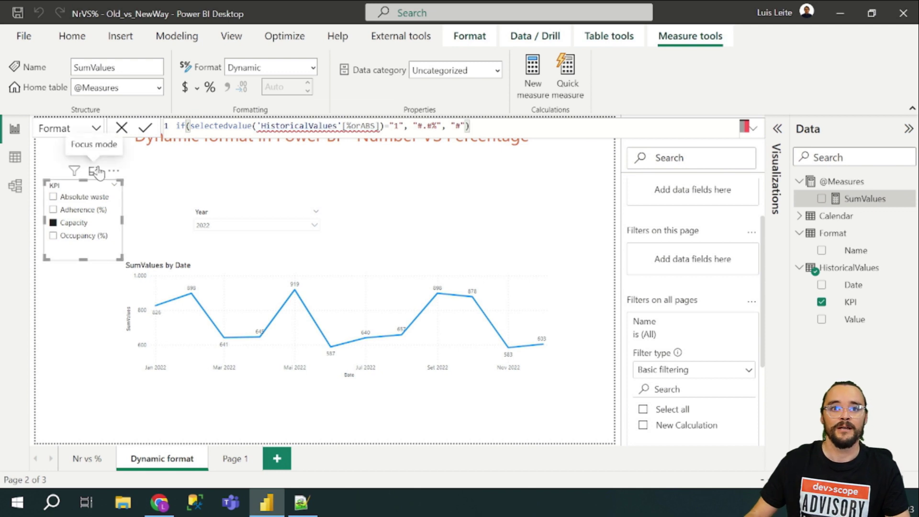
# - Open the HistoricalValues query in Power Query Editor, and start a new conditional column named %orABS
pyautogui.click(15, 157)
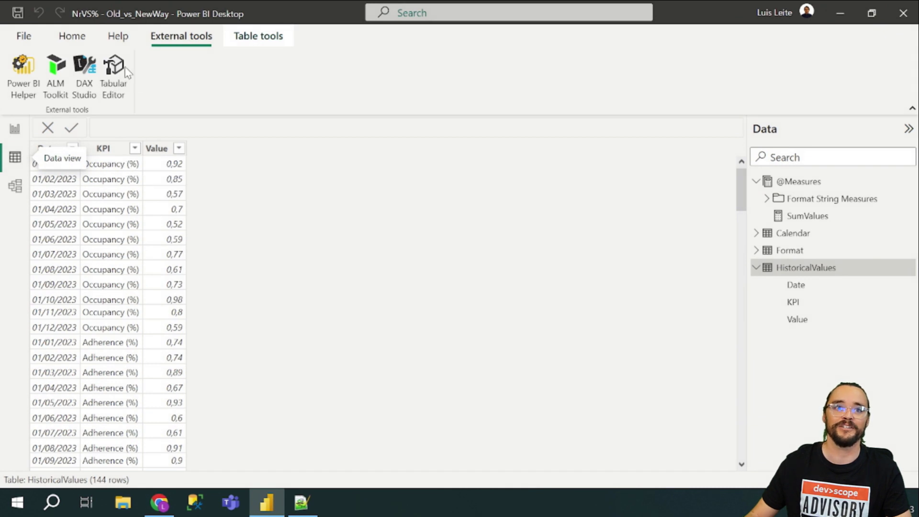
pyautogui.click(76, 36)
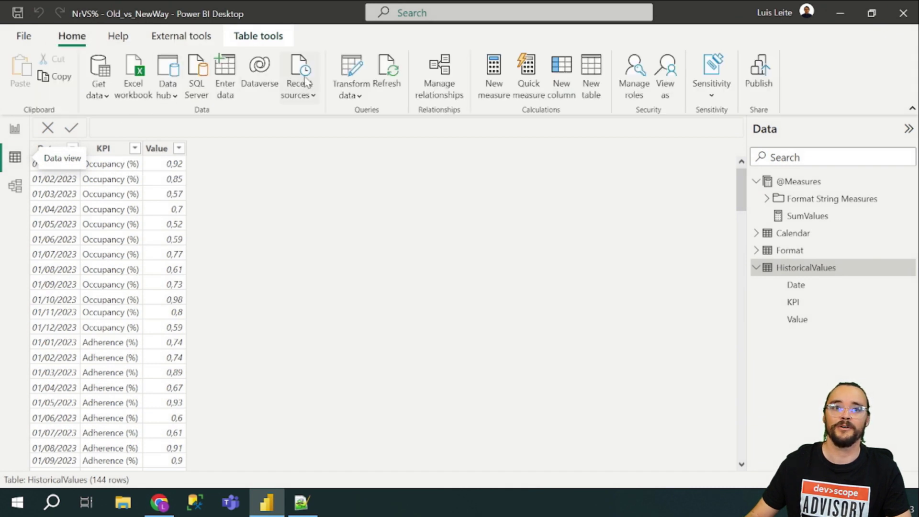
pyautogui.click(352, 67)
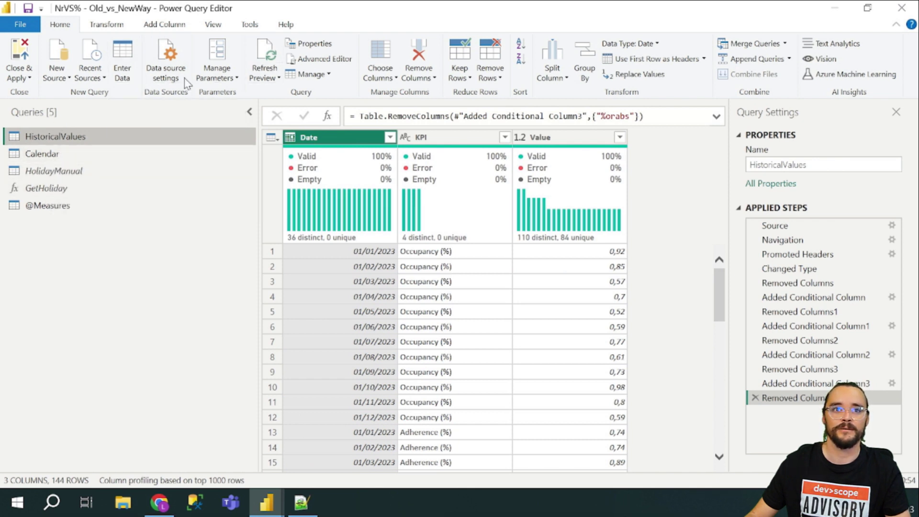
pyautogui.click(165, 24)
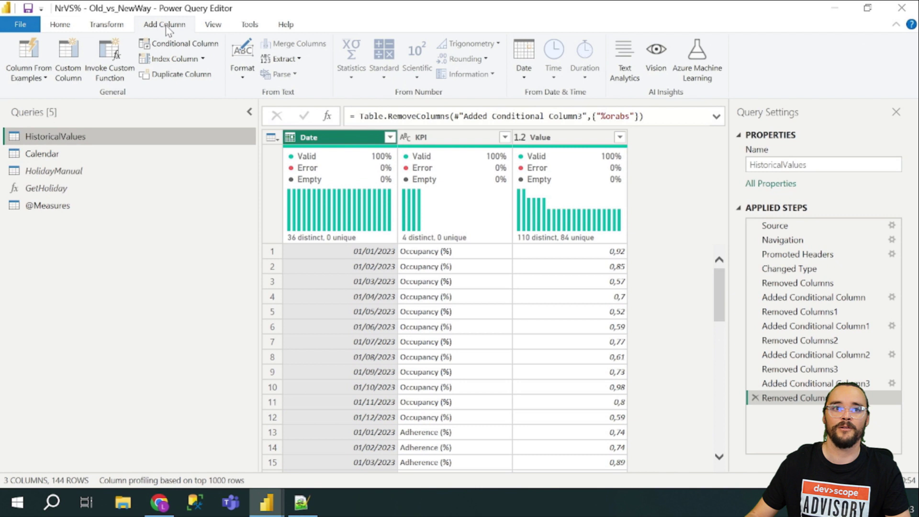
pyautogui.click(190, 44)
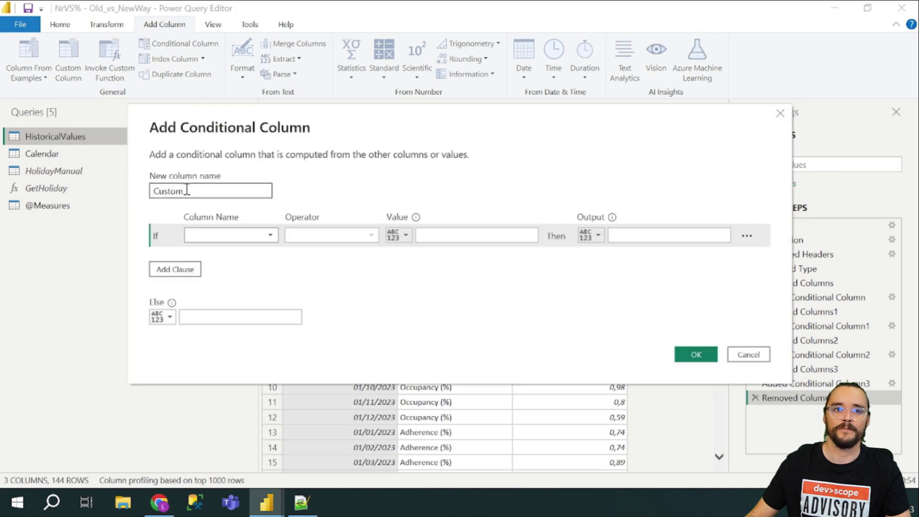
pyautogui.doubleClick(193, 195)
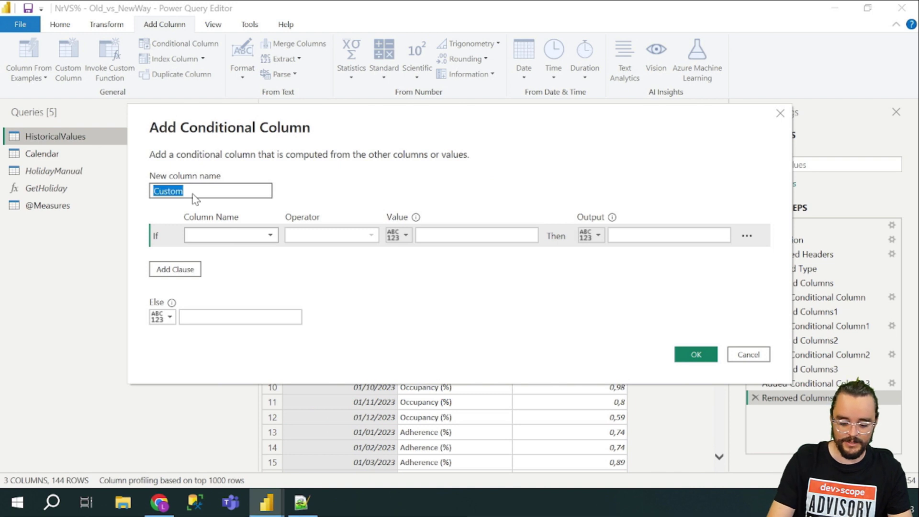
pyautogui.write('%arA')
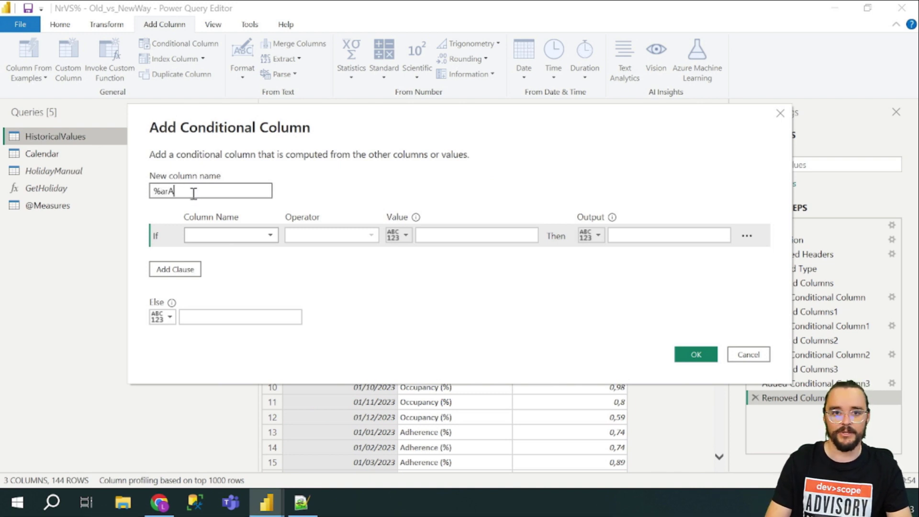
pyautogui.write('BS')
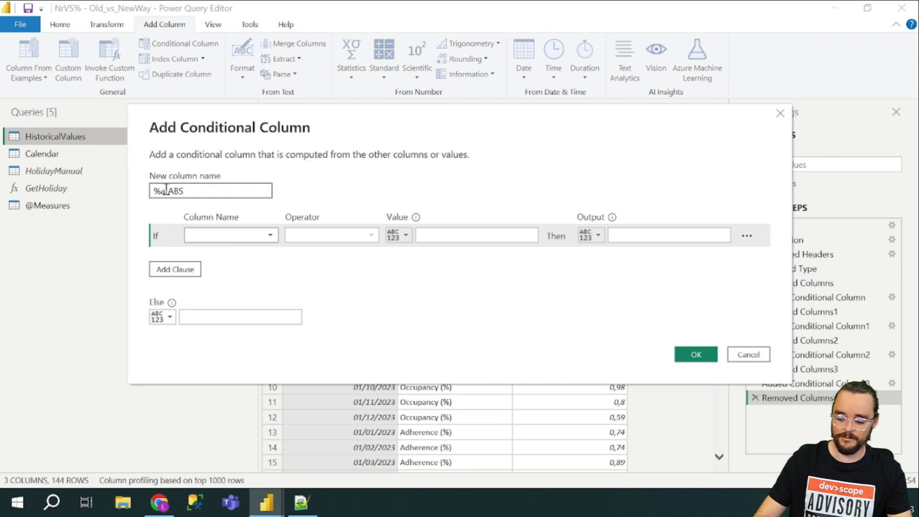
# - Define the conditional column to output 1 if KPI contains %, else 0, and add it to the query
pyautogui.click(203, 235)
pyautogui.click(214, 265)
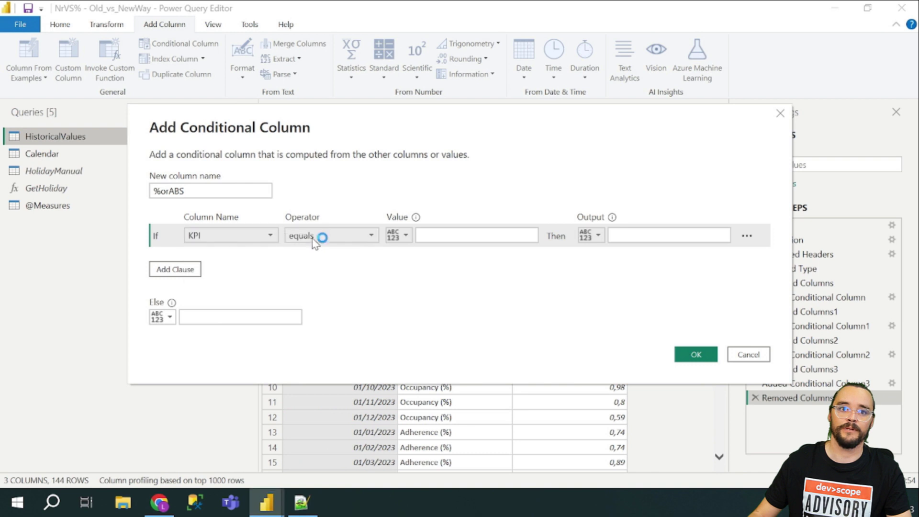
pyautogui.click(367, 242)
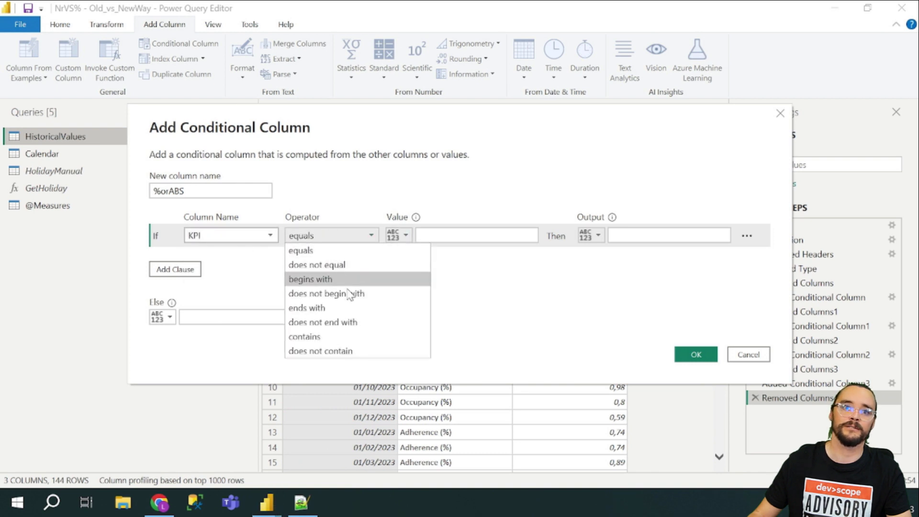
pyautogui.click(335, 336)
pyautogui.click(436, 230)
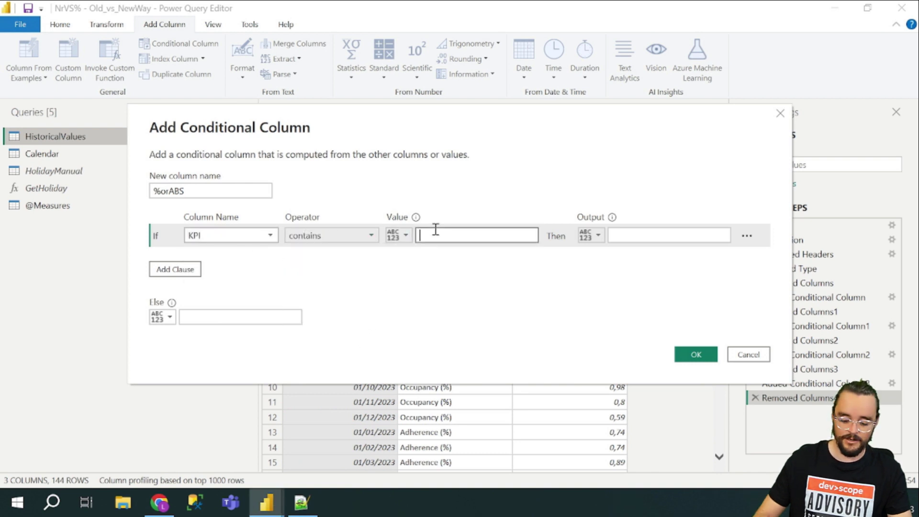
pyautogui.click(687, 234)
pyautogui.write('1')
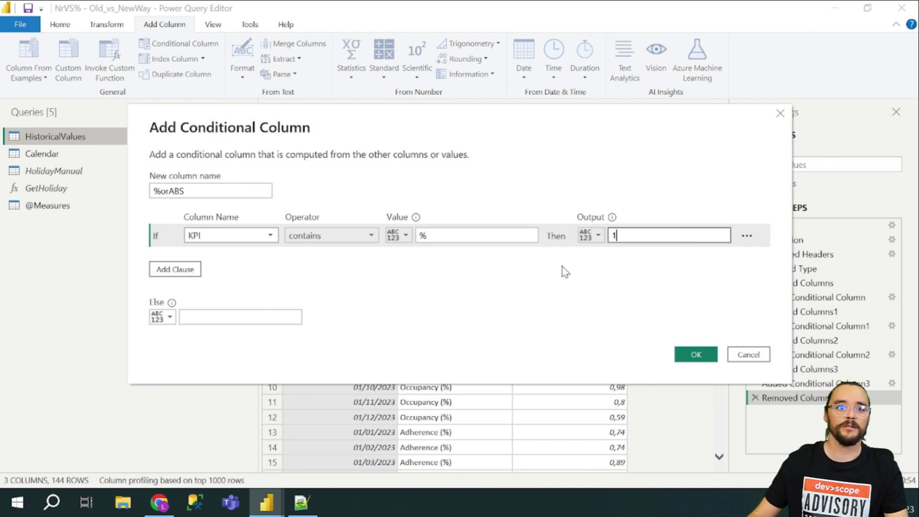
pyautogui.click(237, 317)
pyautogui.write('0')
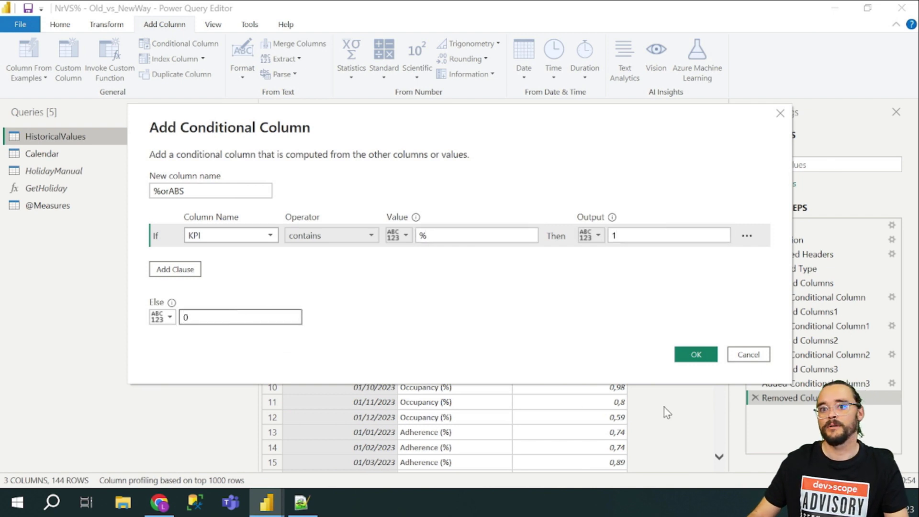
pyautogui.click(696, 355)
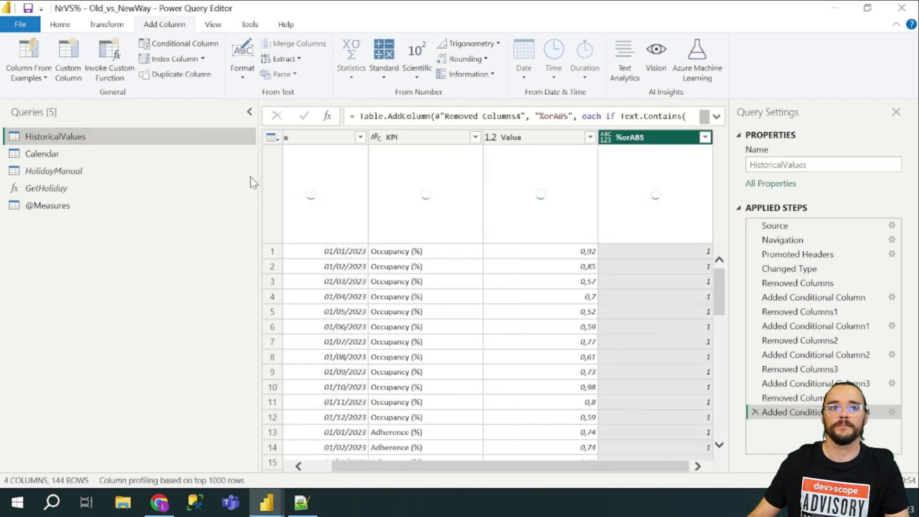
# - Apply the query changes and return to the report view, showing the SumValues measure's dynamic format expression
pyautogui.click(60, 25)
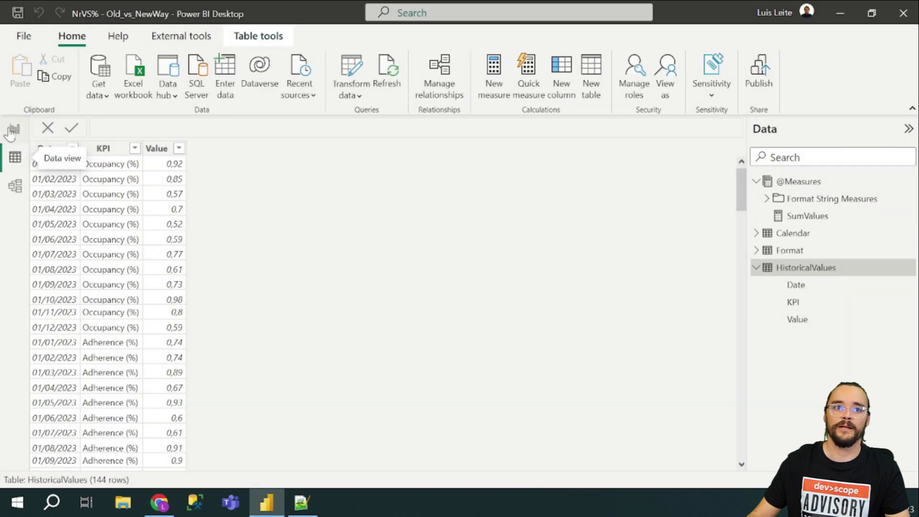
pyautogui.click(13, 130)
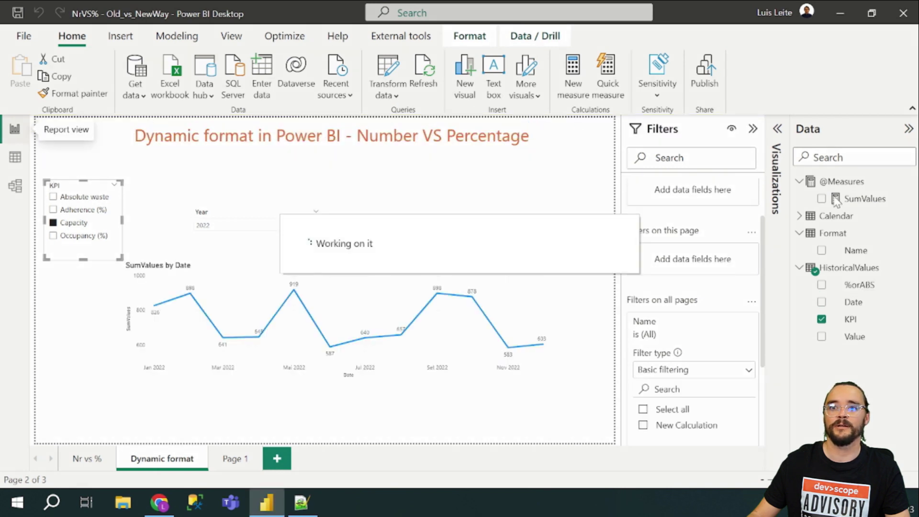
pyautogui.click(876, 201)
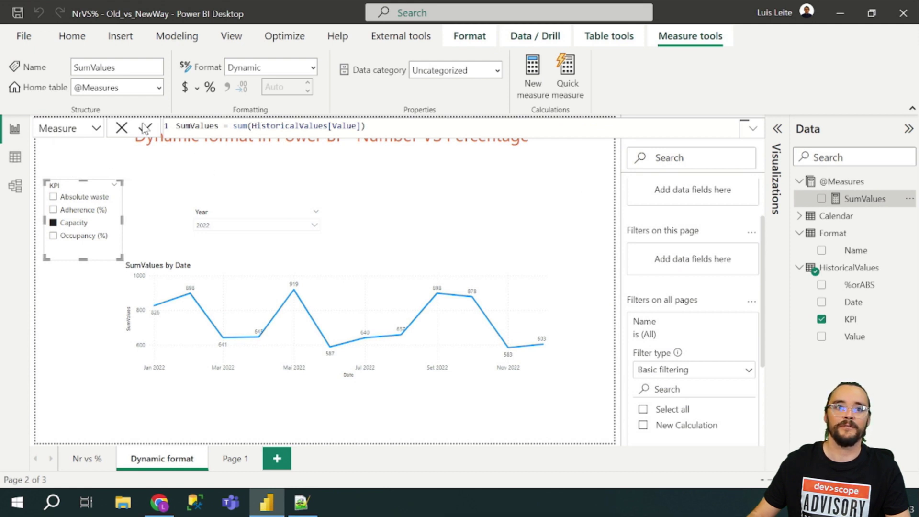
pyautogui.click(97, 128)
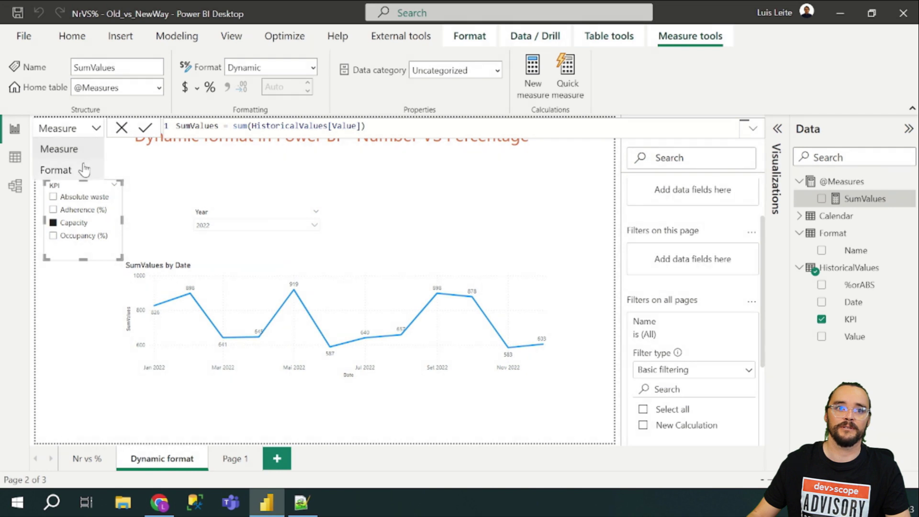
pyautogui.click(85, 169)
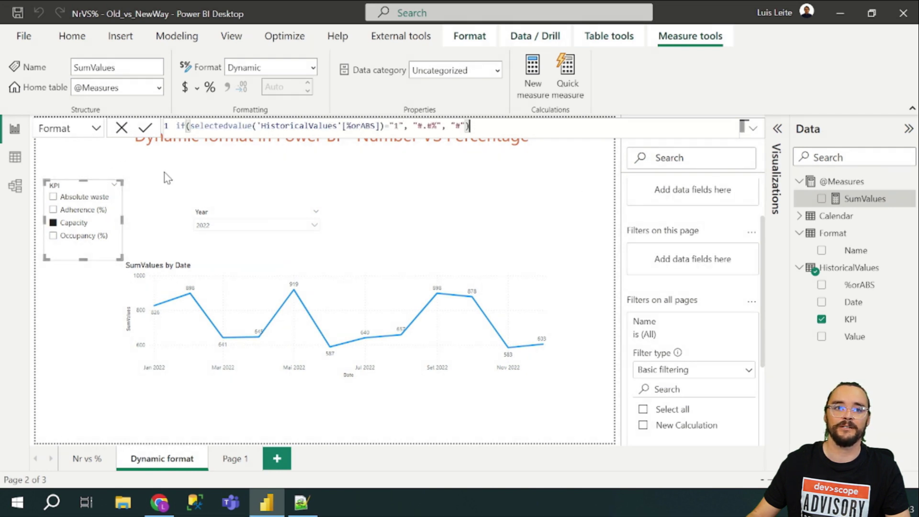
# - Switch the KPI slicer between Adherence (%) and Capacity to check the line chart's number format, ending on Adherence (%)
pyautogui.click(79, 211)
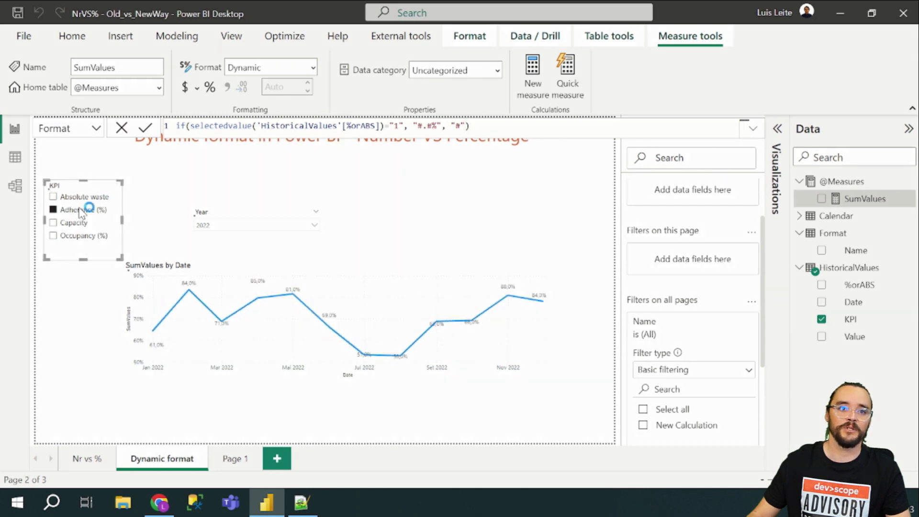
pyautogui.click(77, 223)
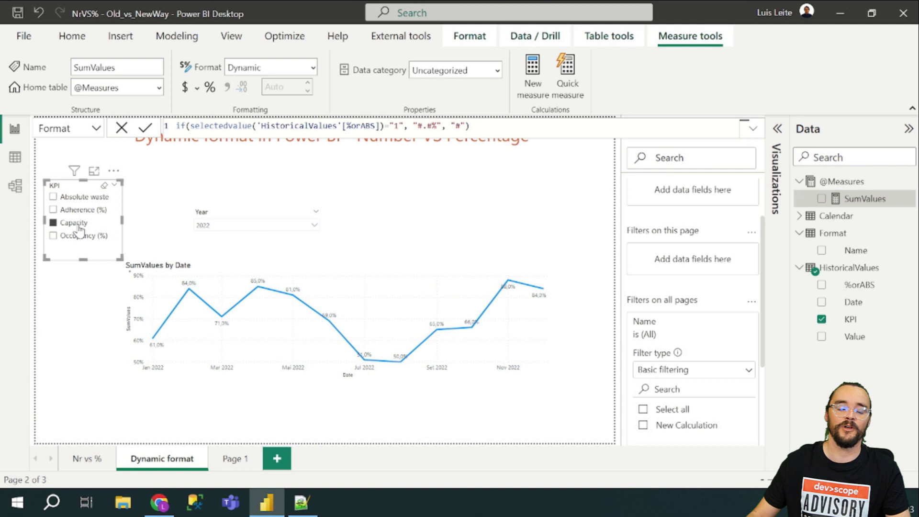
pyautogui.click(79, 212)
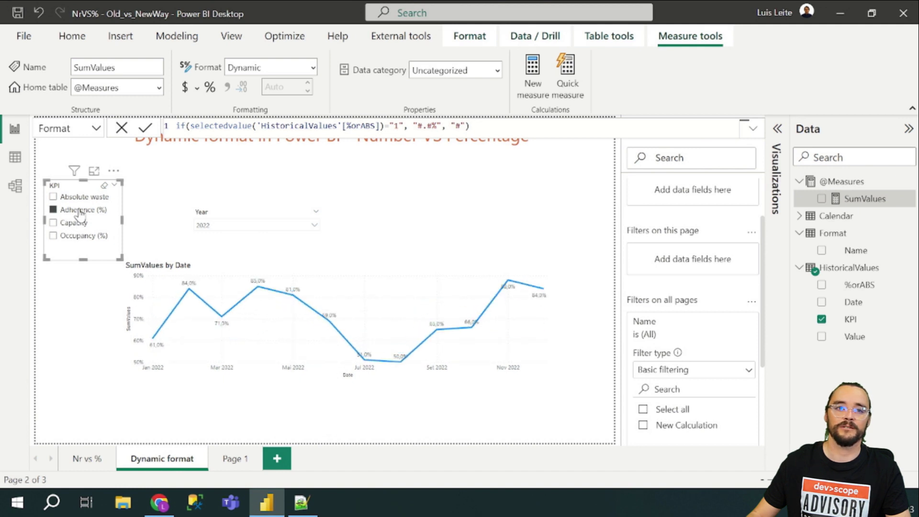